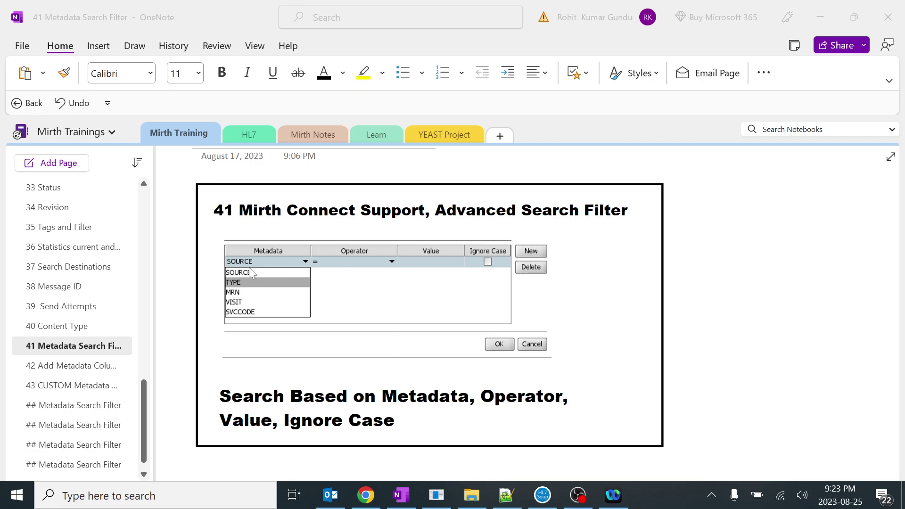
- Switch to Mirth Connect Administrator and open the channel messages of Support Testing1
{"action": "left_click", "coordinate": [437, 496]}
{"action": "left_click", "coordinate": [28, 42]}
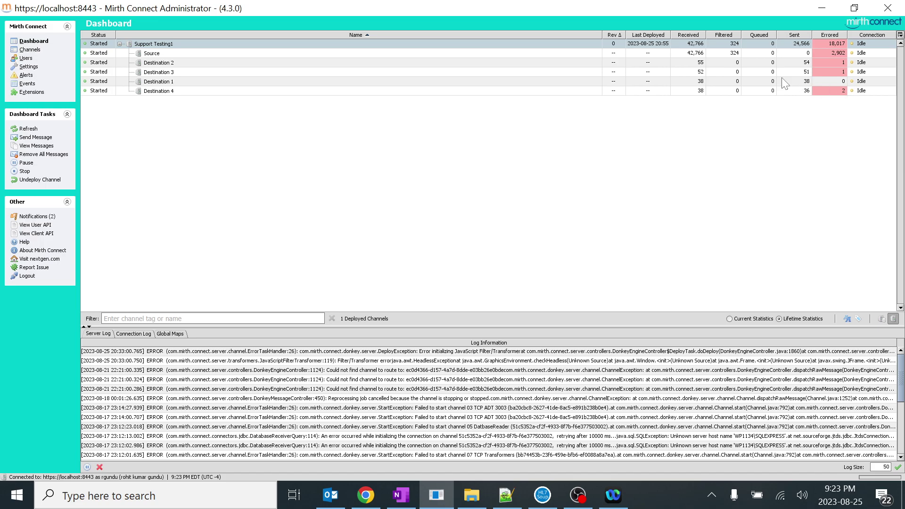
{"action": "double_click", "coordinate": [155, 45]}
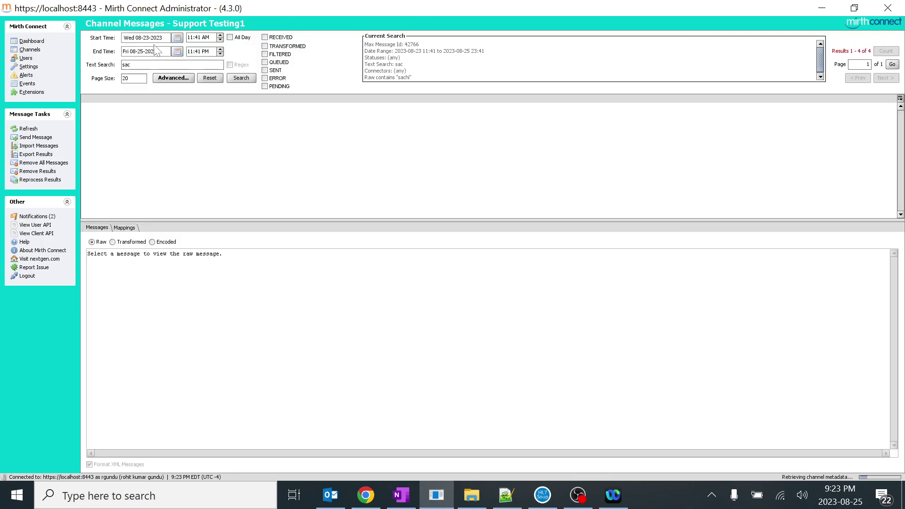
- Review the metadata columns offered for a new condition in the advanced search filter, and dismiss the filter
{"action": "left_click", "coordinate": [184, 78]}
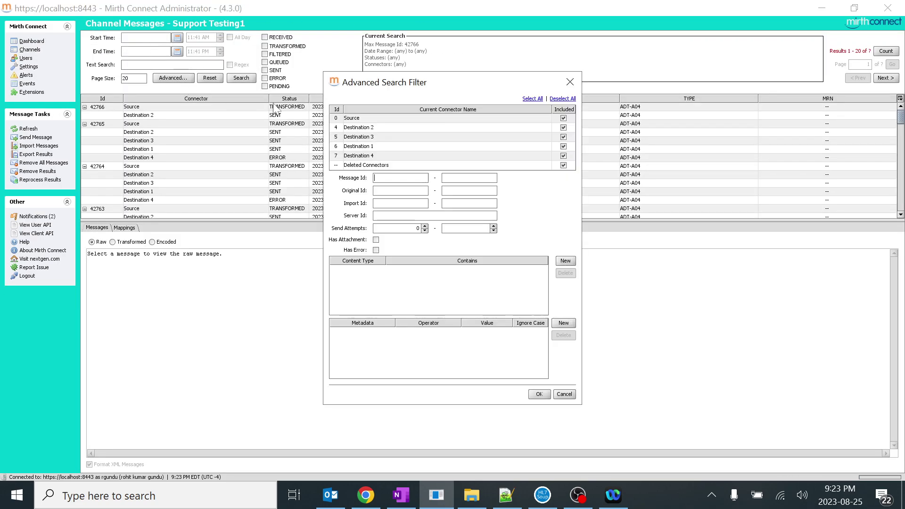
{"action": "left_click_drag", "start_coordinate": [481, 87], "coordinate": [411, 82]}
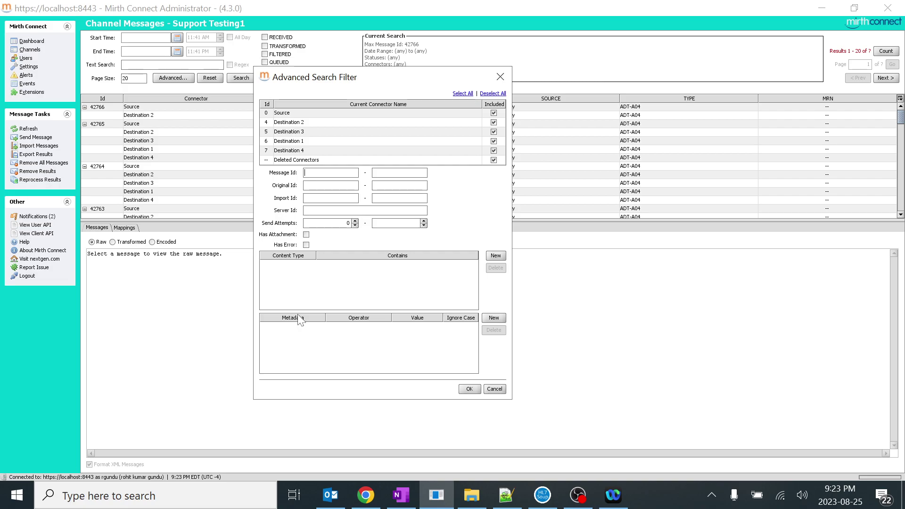
{"action": "left_click", "coordinate": [494, 320]}
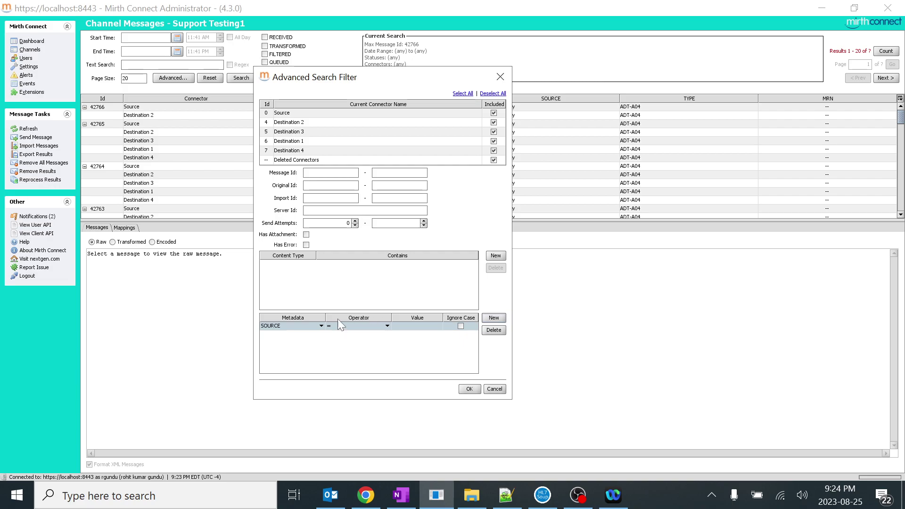
{"action": "left_click", "coordinate": [293, 326]}
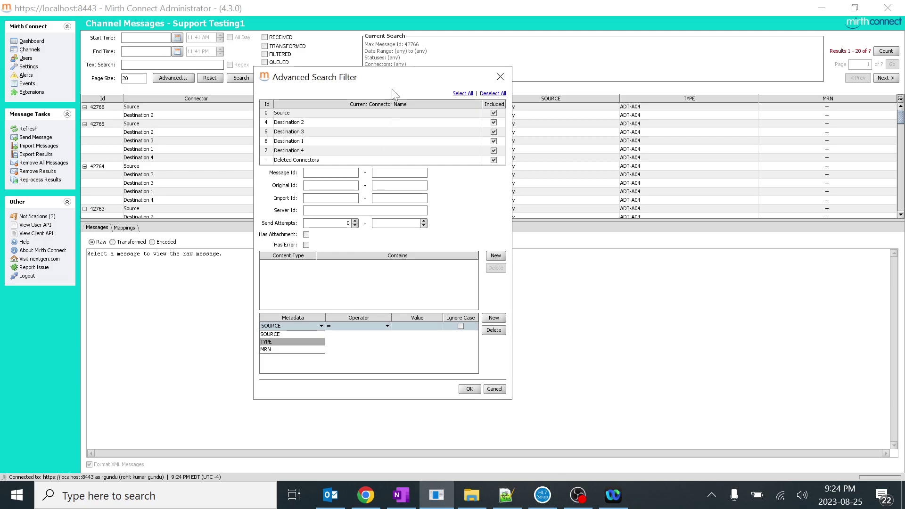
{"action": "left_click", "coordinate": [500, 76]}
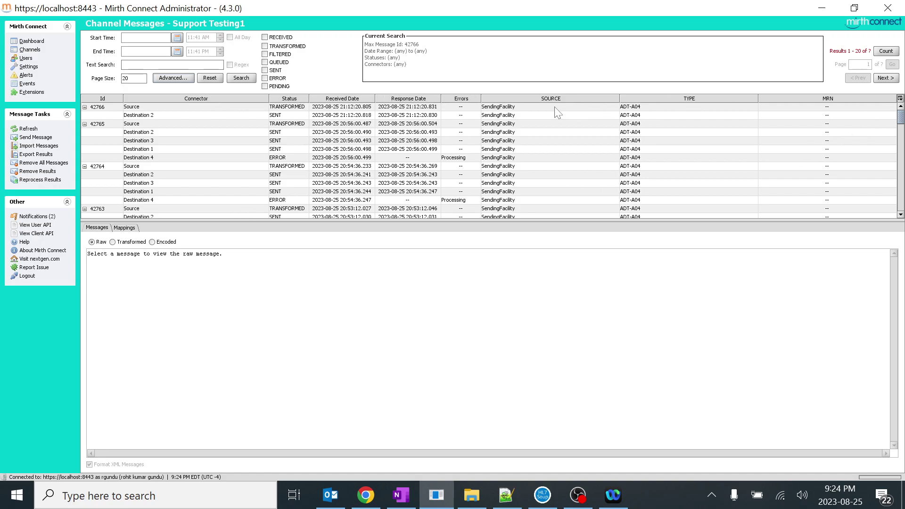
- View the raw message of Destination 3 under message 42765 and recheck the advanced filter's metadata choices without applying them
{"action": "left_click", "coordinate": [523, 143]}
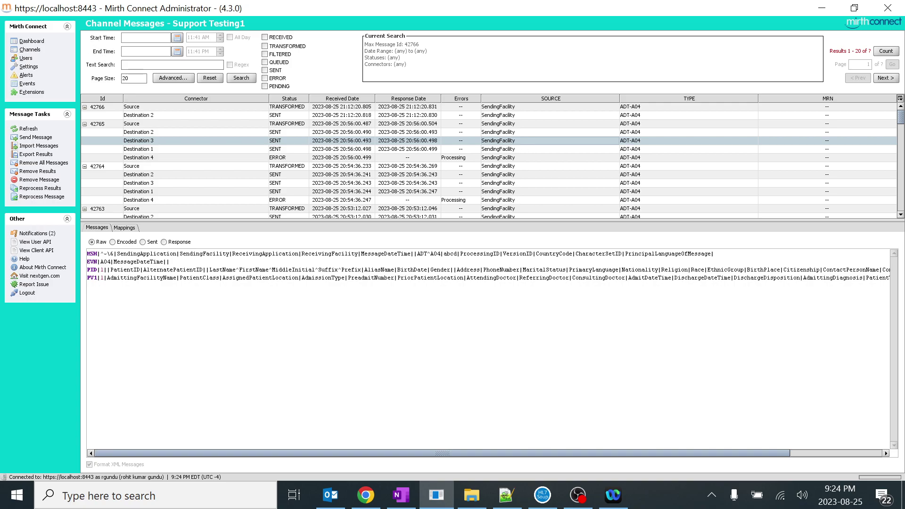
{"action": "left_click", "coordinate": [122, 65]}
{"action": "left_click", "coordinate": [183, 78]}
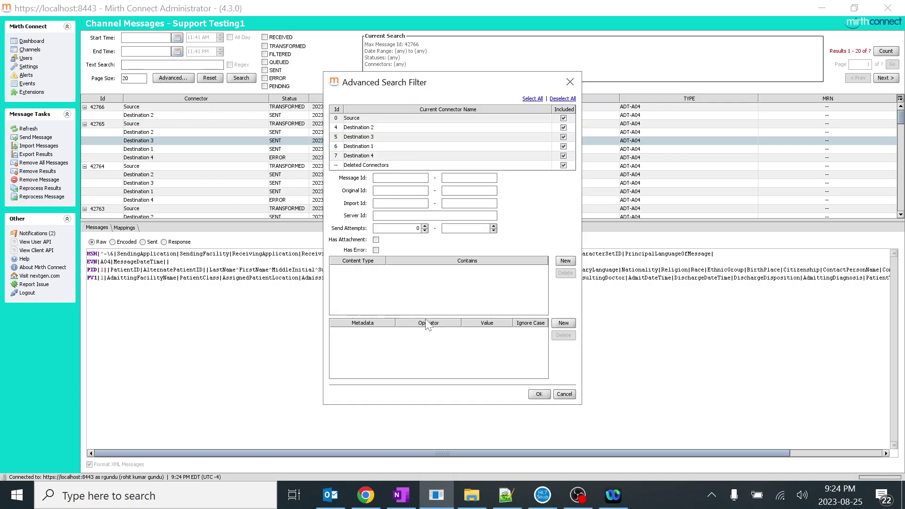
{"action": "left_click", "coordinate": [564, 323]}
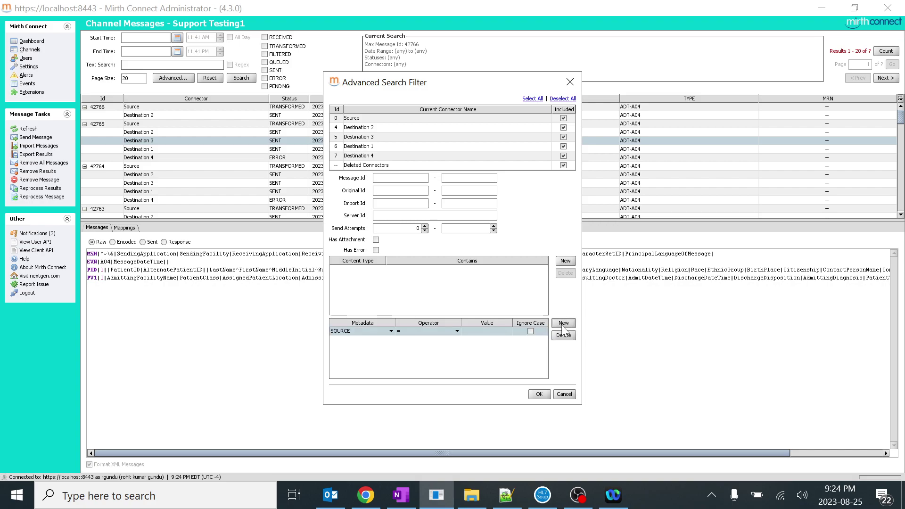
{"action": "left_click", "coordinate": [371, 330]}
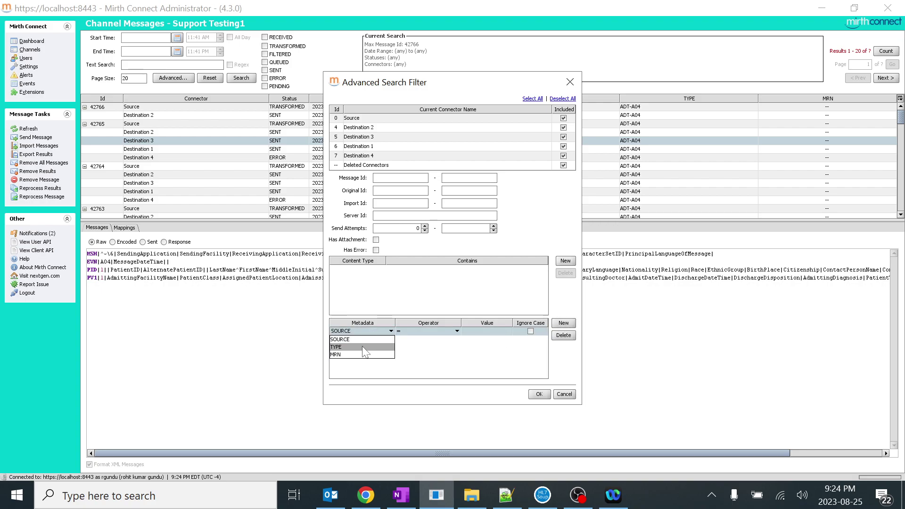
{"action": "left_click", "coordinate": [362, 338]}
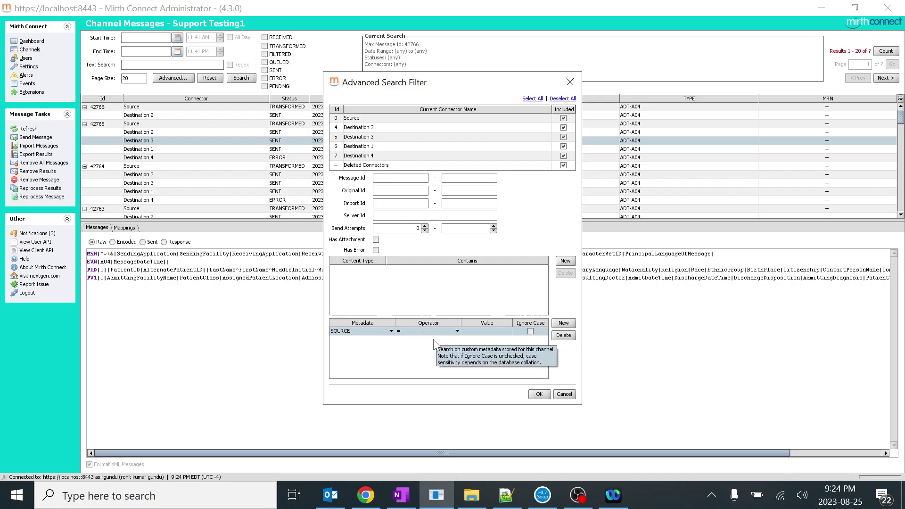
{"action": "left_click", "coordinate": [570, 83]}
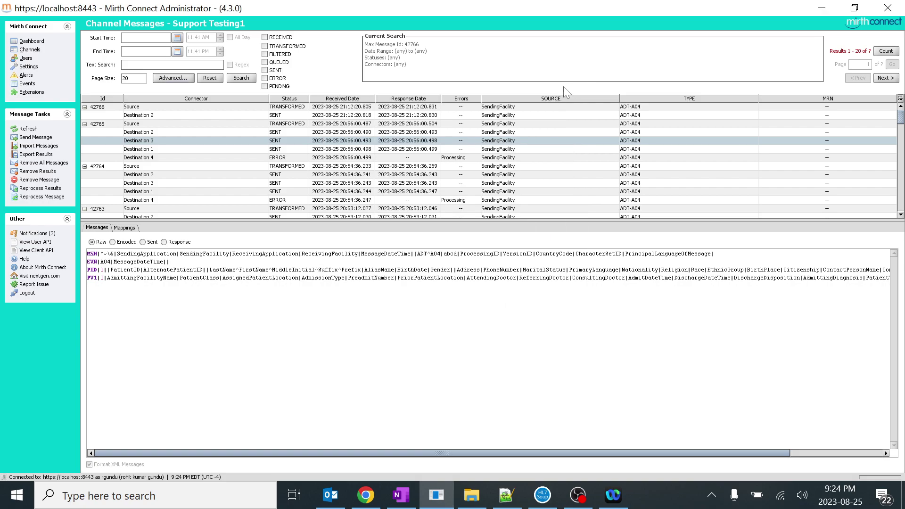
- Switch to Notepad++ and show the beginning of the HL7 message in A04 Explained.txt
{"action": "left_click", "coordinate": [506, 495]}
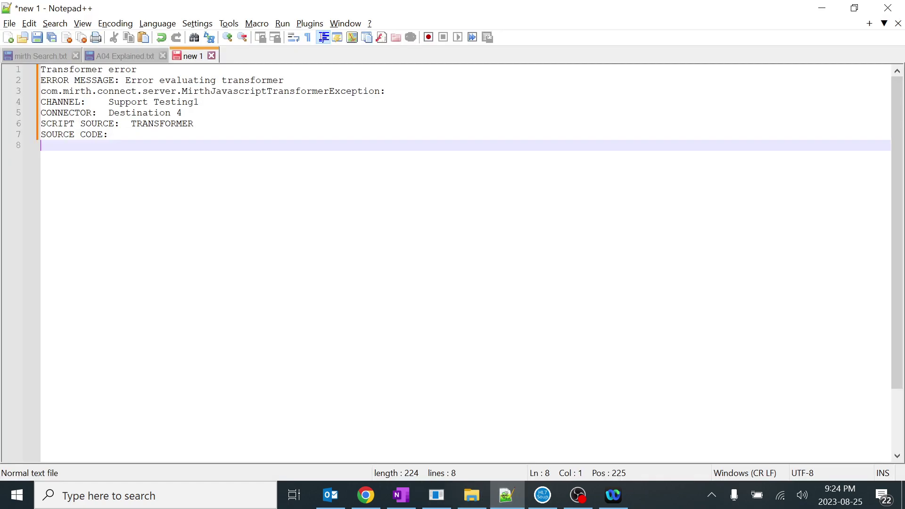
{"action": "left_click", "coordinate": [125, 57]}
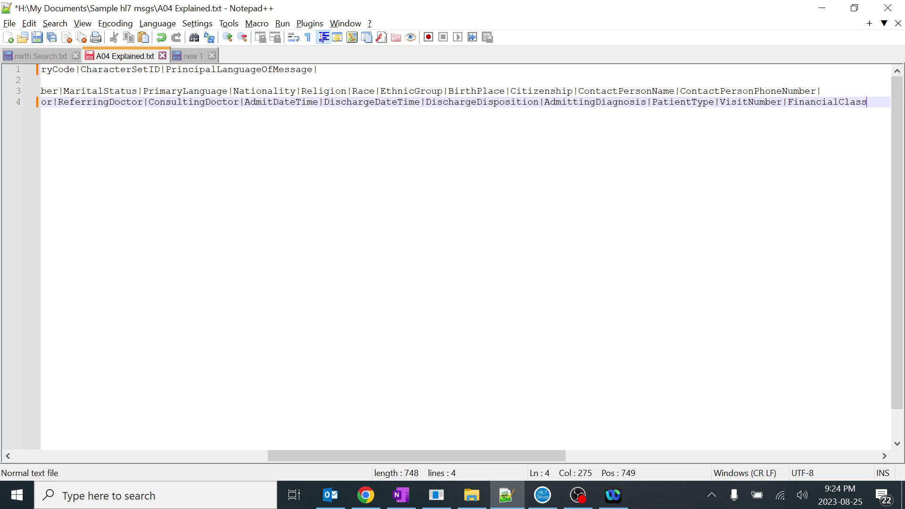
{"action": "left_click_drag", "start_coordinate": [296, 455], "coordinate": [44, 455]}
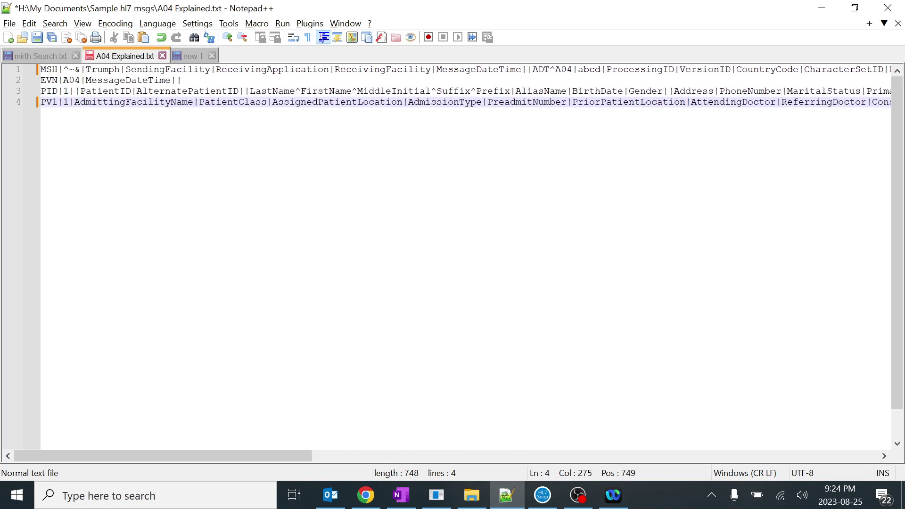
{"action": "left_click", "coordinate": [437, 495]}
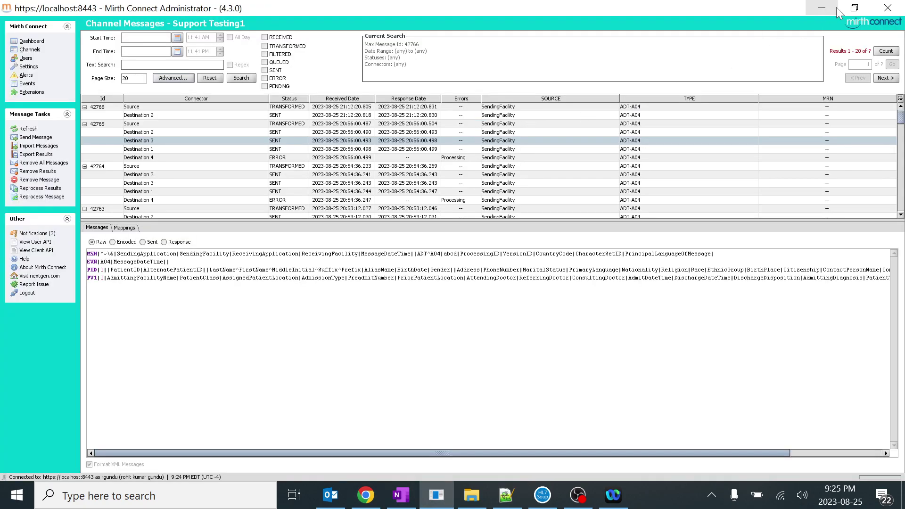
{"action": "left_click", "coordinate": [821, 8]}
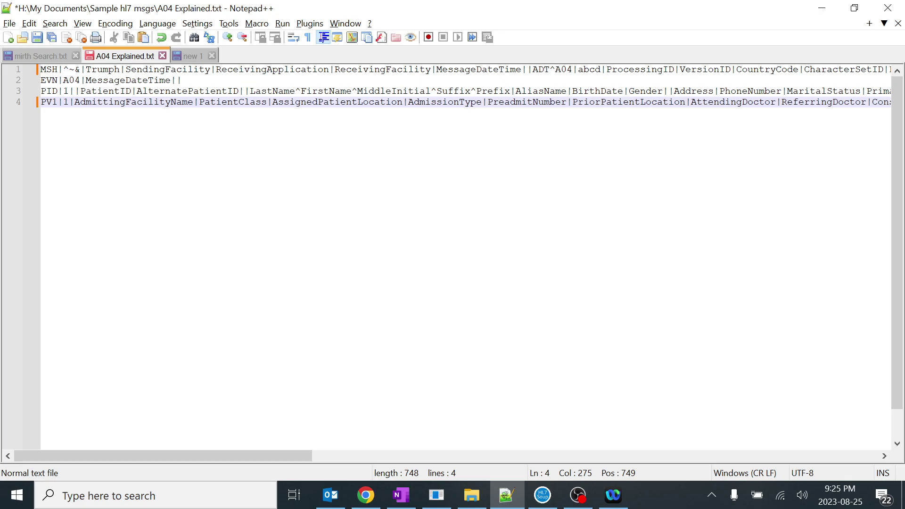
- Replace the SendingFacility value in the MSH segment with bananna
{"action": "double_click", "coordinate": [167, 69]}
{"action": "key", "text": "Delete"}
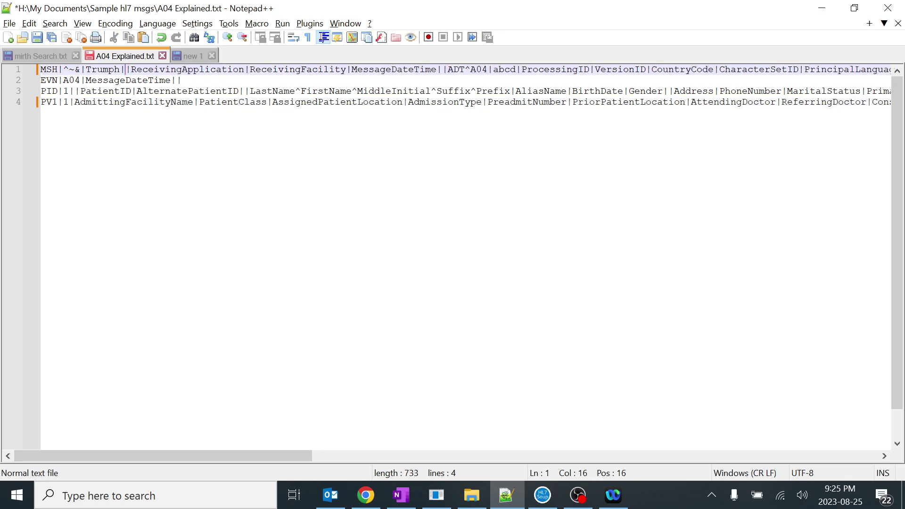
{"action": "type", "text": "bananna"}
{"action": "key", "text": "ctrl+End"}
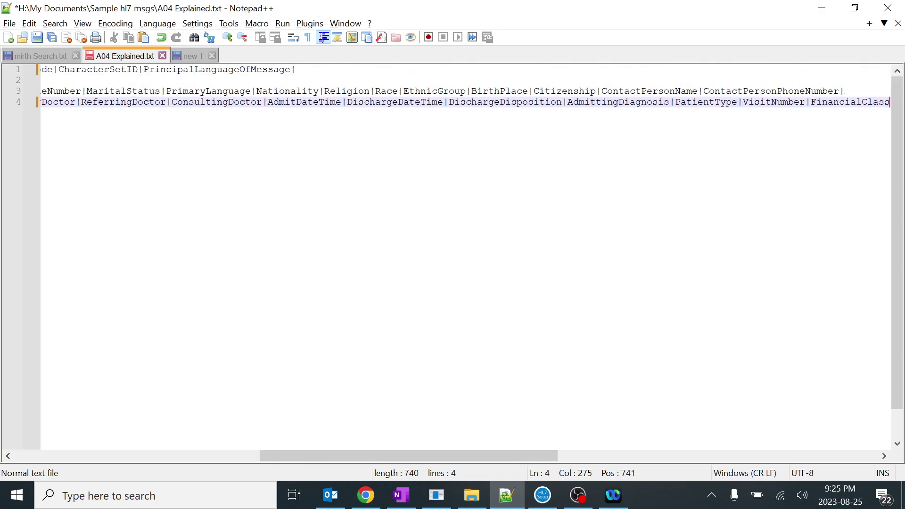
- Select and copy the entire edited HL7 message in A04 Explained.txt
{"action": "left_click_drag", "start_coordinate": [345, 451], "coordinate": [100, 451]}
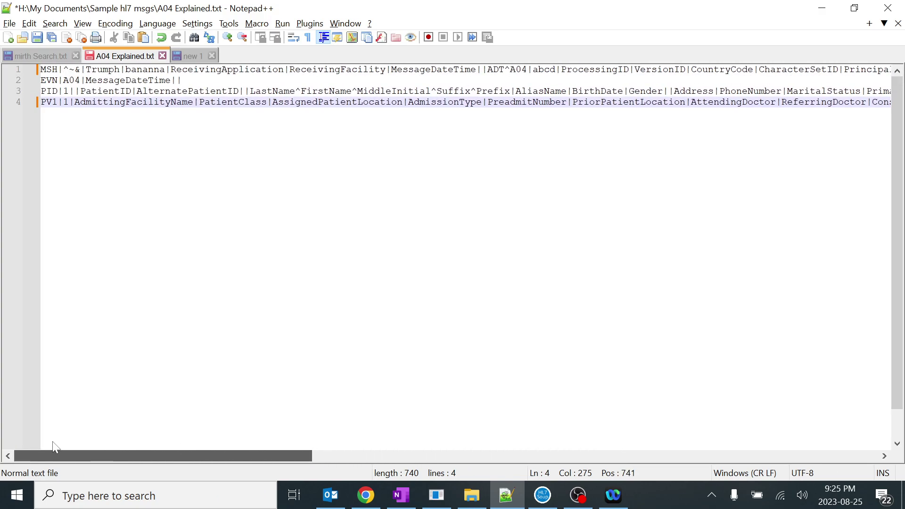
{"action": "key", "text": "End"}
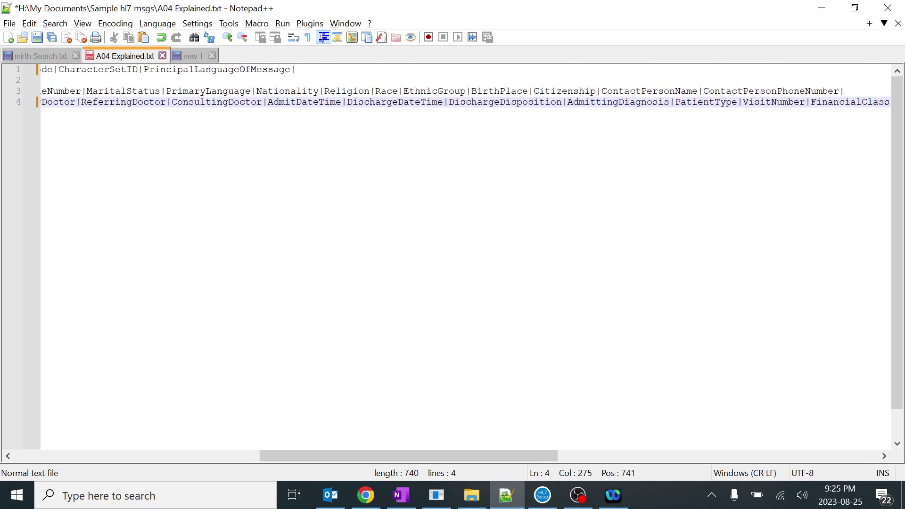
{"action": "key", "text": "ctrl+shift+Home"}
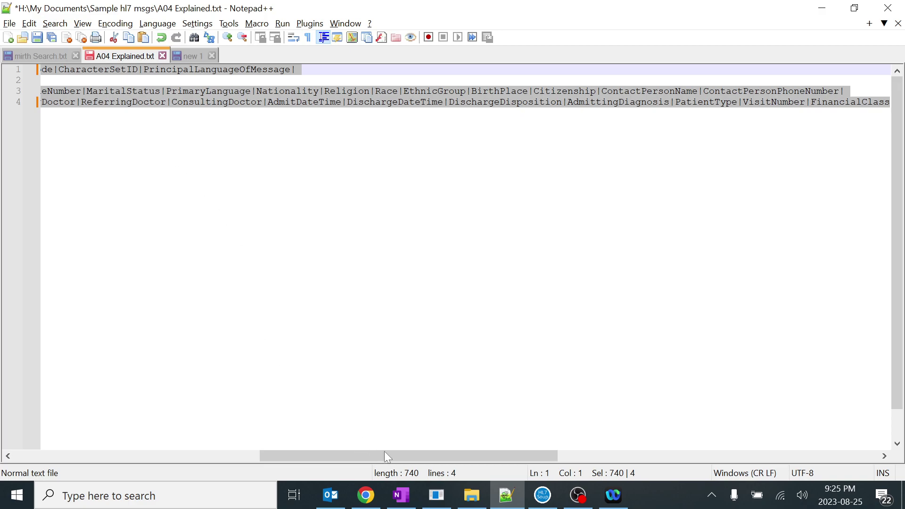
- Switch to Mirth Connect Administrator and send the copied HL7 message to the Support Testing1 channel for processing
{"action": "left_click", "coordinate": [436, 495]}
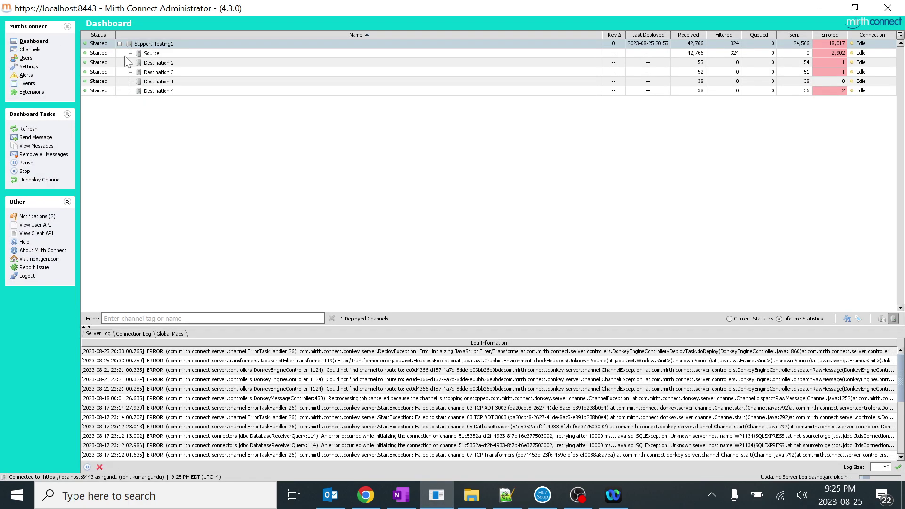
{"action": "left_click", "coordinate": [31, 41]}
{"action": "right_click", "coordinate": [173, 41]}
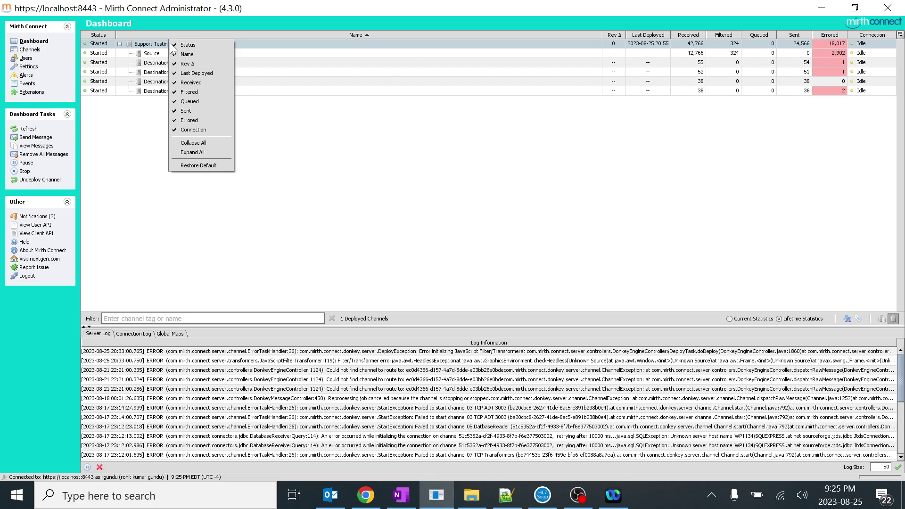
{"action": "left_click", "coordinate": [146, 146]}
{"action": "left_click", "coordinate": [172, 43]}
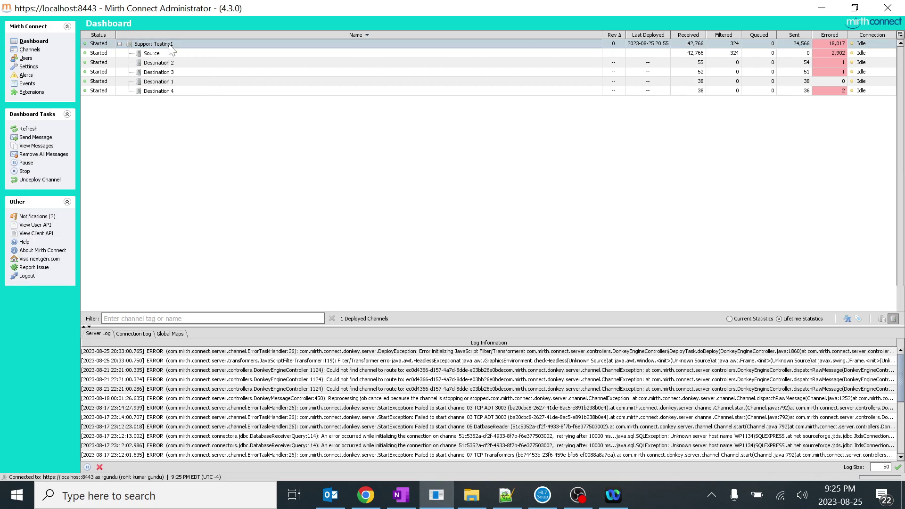
{"action": "right_click", "coordinate": [173, 43]}
{"action": "left_click", "coordinate": [202, 58]}
{"action": "key", "text": "ctrl+v"}
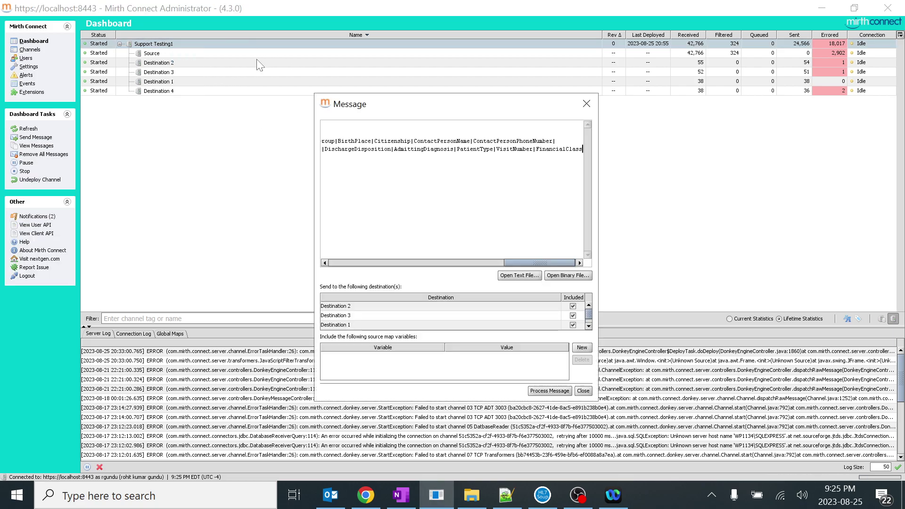
{"action": "left_click", "coordinate": [588, 326]}
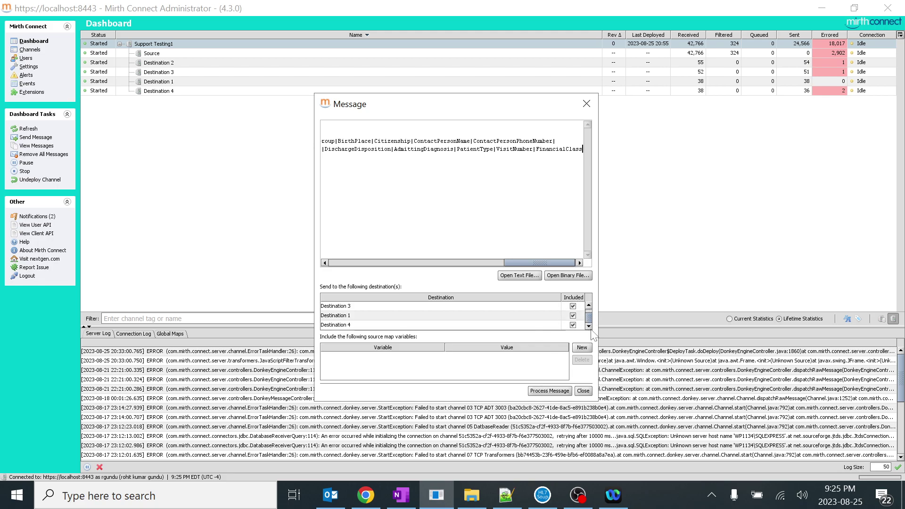
{"action": "left_click", "coordinate": [549, 391]}
- Open the Support Testing1 channel messages and bring up the advanced search filter
{"action": "right_click", "coordinate": [334, 210]}
{"action": "double_click", "coordinate": [153, 43]}
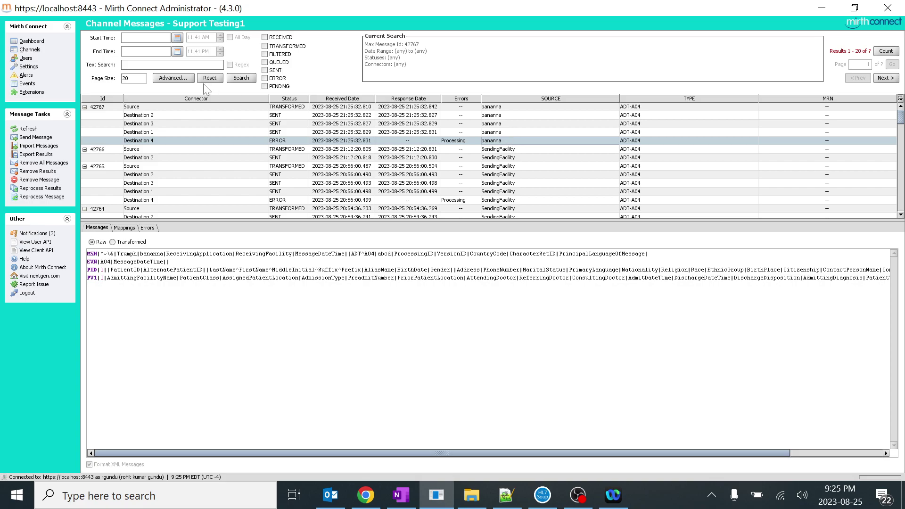
{"action": "left_click", "coordinate": [172, 79]}
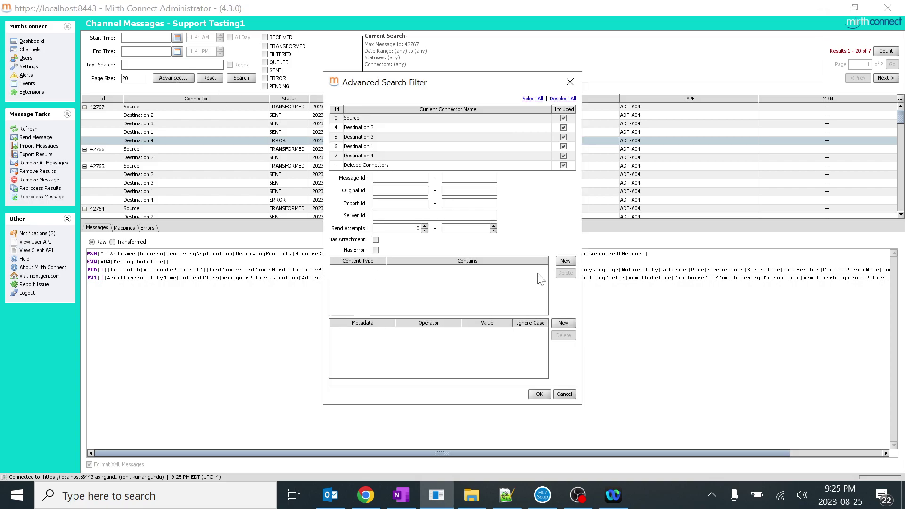
{"action": "left_click", "coordinate": [565, 261]}
{"action": "left_click", "coordinate": [354, 267]}
{"action": "left_click", "coordinate": [417, 280]}
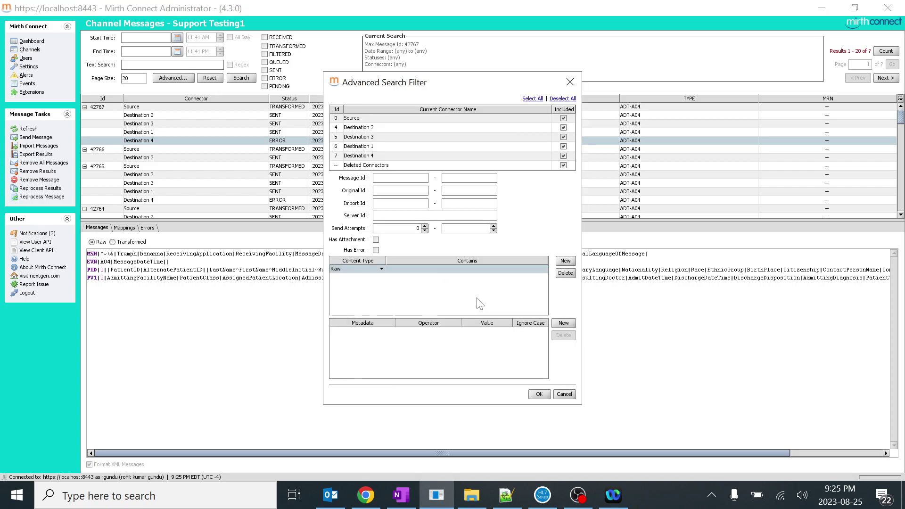
{"action": "left_click", "coordinate": [565, 274]}
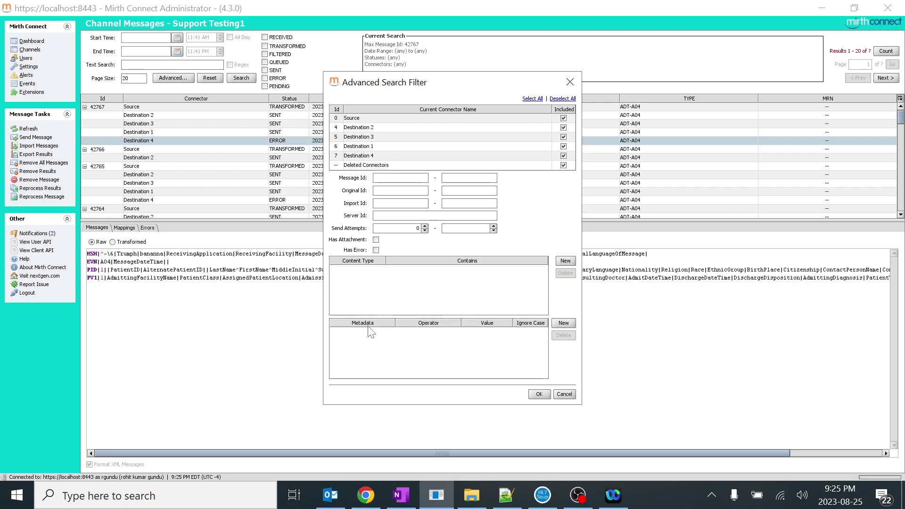
- Add a metadata condition where SOURCE = bananna, and move the filter dialog clear of the message list
{"action": "left_click", "coordinate": [564, 323]}
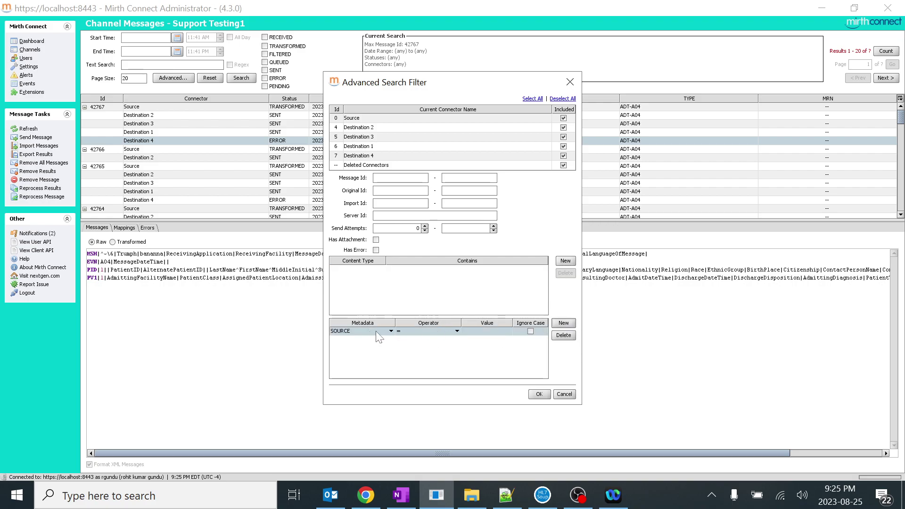
{"action": "left_click", "coordinate": [487, 331]}
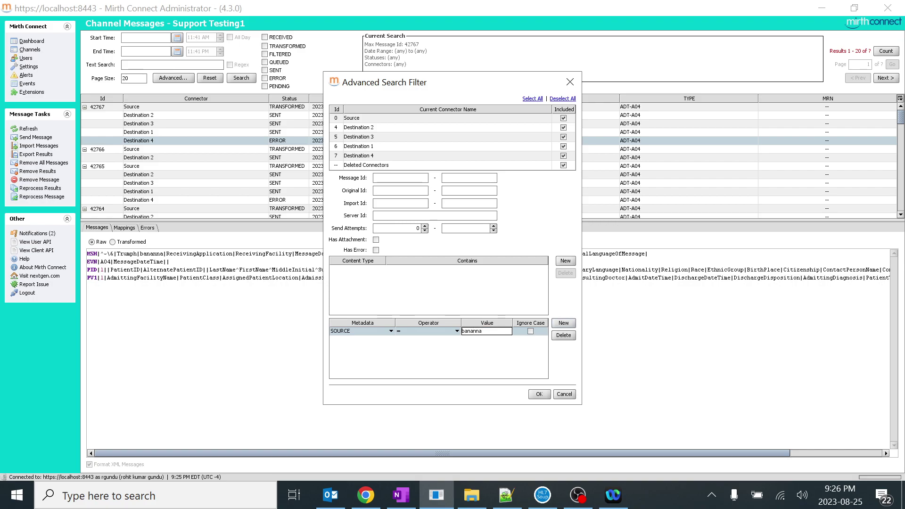
{"action": "left_click_drag", "start_coordinate": [472, 82], "coordinate": [505, 247]}
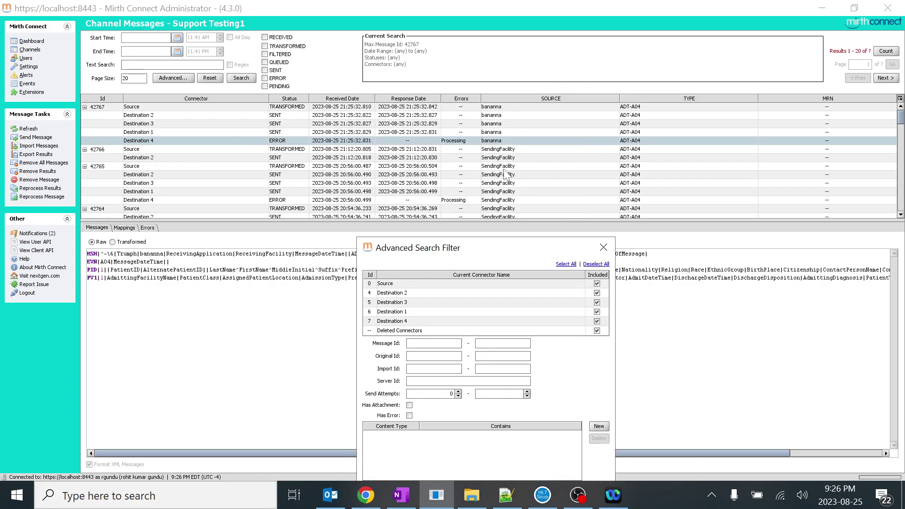
- Reposition the filter dialog, apply the SOURCE = bananna condition and run the message search
{"action": "left_click_drag", "start_coordinate": [463, 243], "coordinate": [394, 189]}
{"action": "left_click_drag", "start_coordinate": [461, 189], "coordinate": [413, 147]}
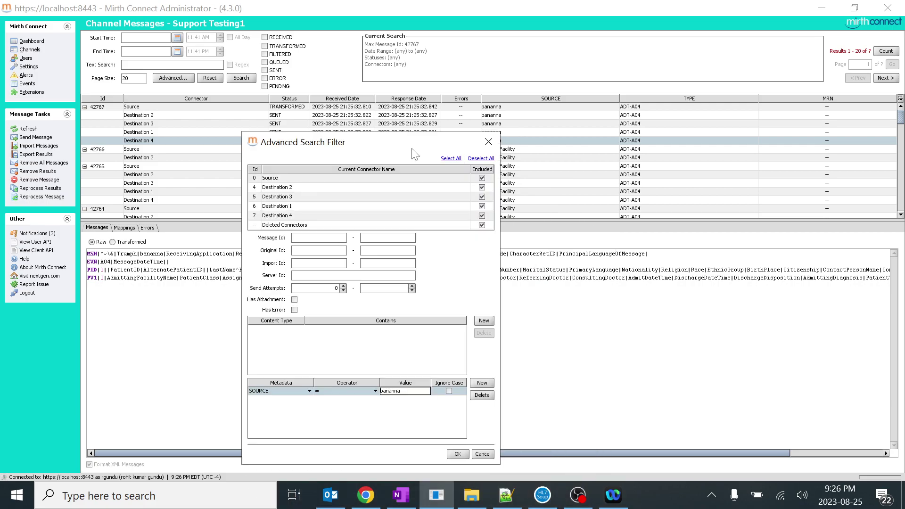
{"action": "left_click", "coordinate": [464, 455]}
{"action": "left_click", "coordinate": [240, 79]}
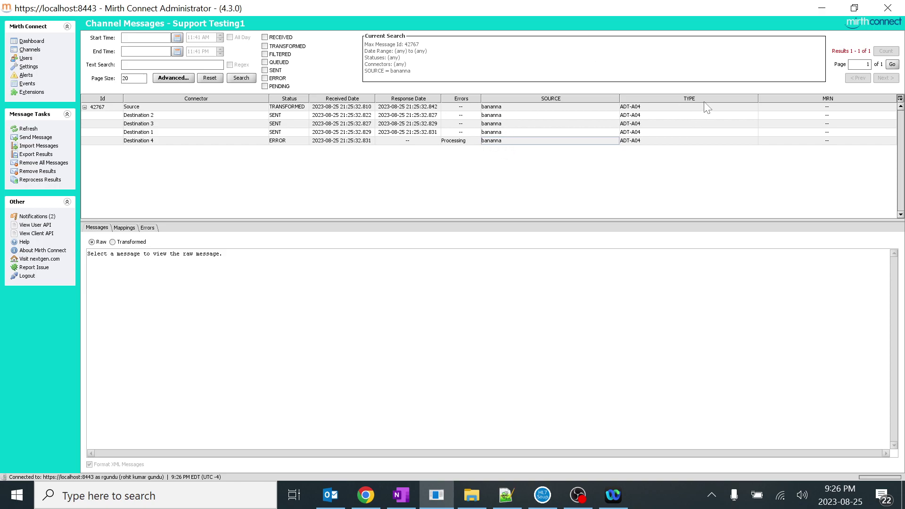
- Change the metadata condition to TYPE = ADT-A05 in the advanced search filter and run the search
{"action": "left_click", "coordinate": [173, 77]}
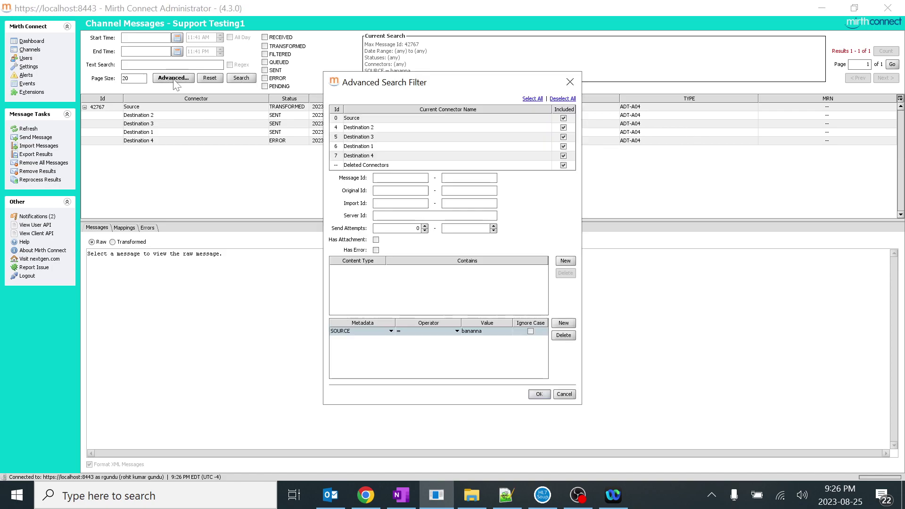
{"action": "left_click", "coordinate": [363, 331]}
{"action": "left_click", "coordinate": [336, 347]}
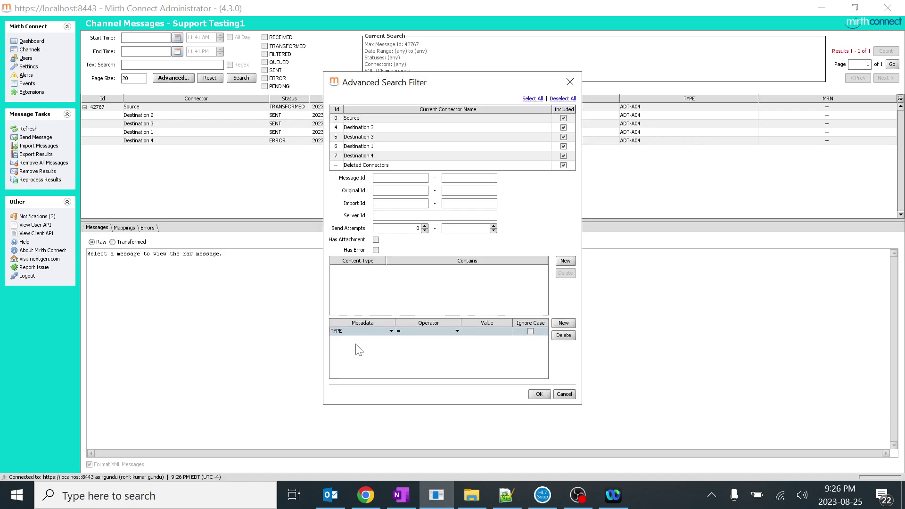
{"action": "left_click", "coordinate": [489, 330]}
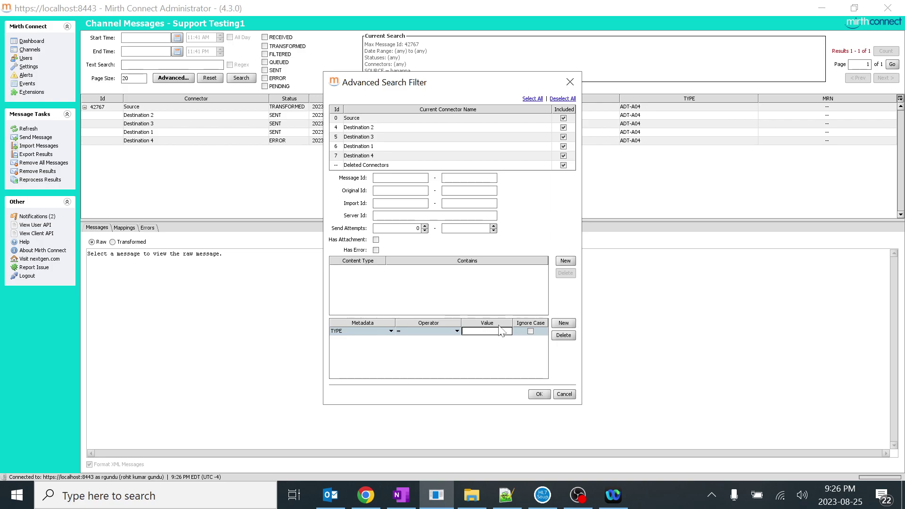
{"action": "type", "text": "ADT-A04"}
{"action": "key", "text": "BackSpace"}
{"action": "type", "text": "5"}
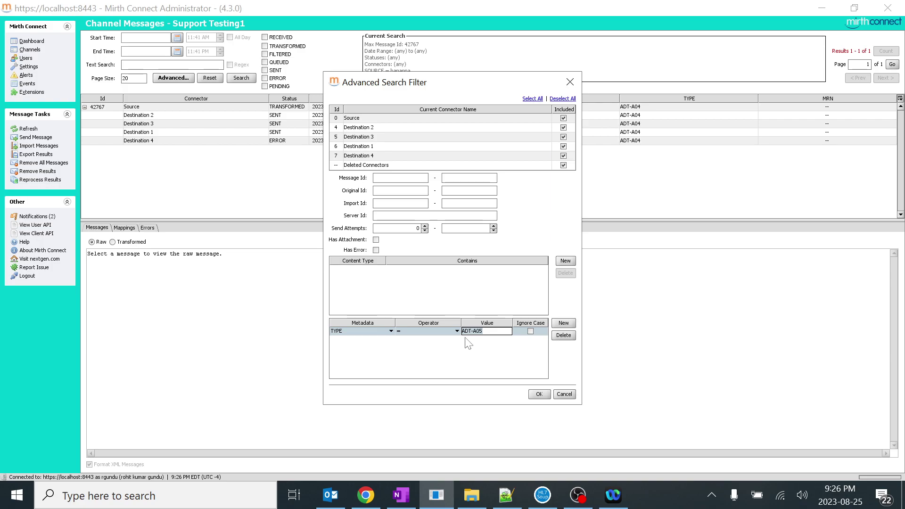
{"action": "left_click", "coordinate": [539, 394]}
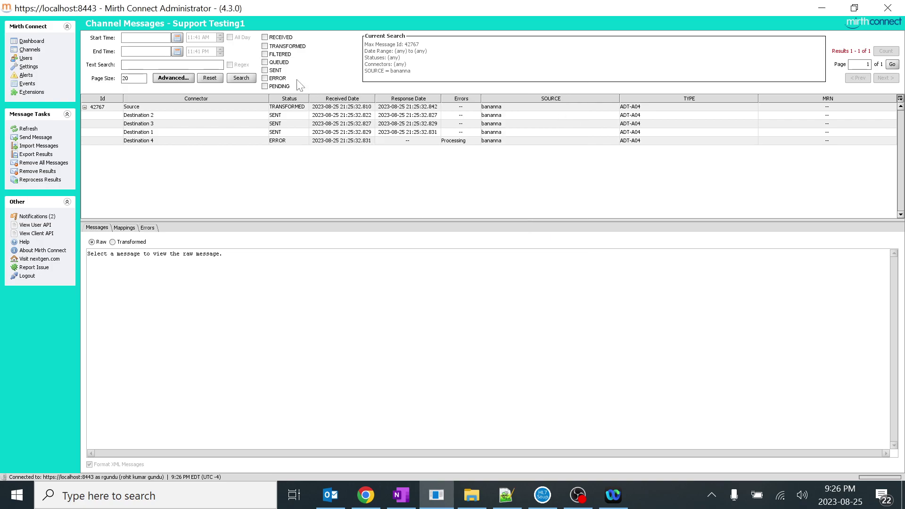
{"action": "left_click", "coordinate": [241, 79]}
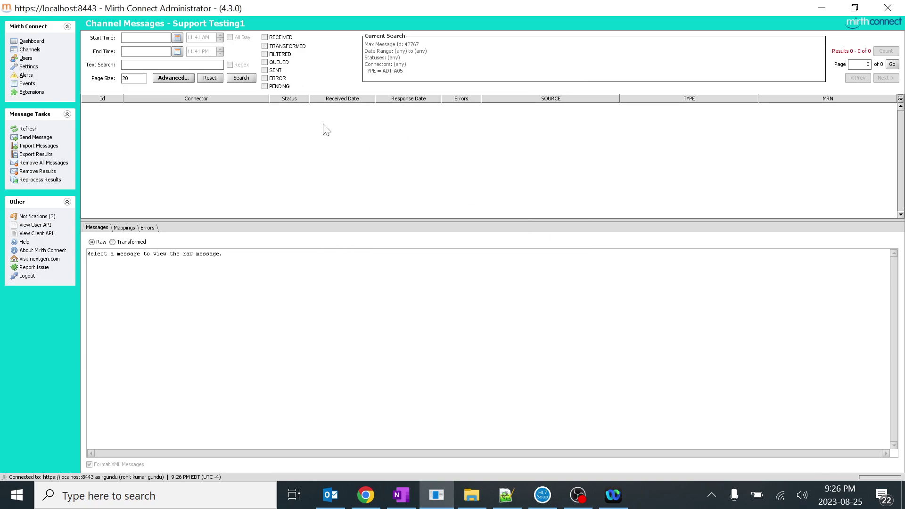
- Switch to Notepad++, change the MSH message type to ADT^A05 in A04 Explained.txt and copy the entire message
{"action": "left_click", "coordinate": [506, 494]}
{"action": "left_click_drag", "start_coordinate": [348, 456], "coordinate": [40, 431]}
{"action": "left_click", "coordinate": [527, 69]}
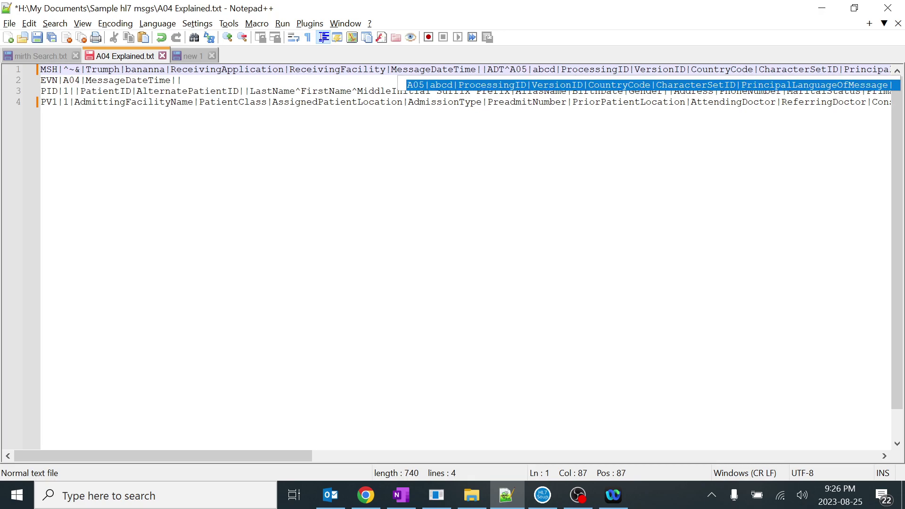
{"action": "key", "text": "ctrl+End"}
{"action": "key", "text": "ctrl+a"}
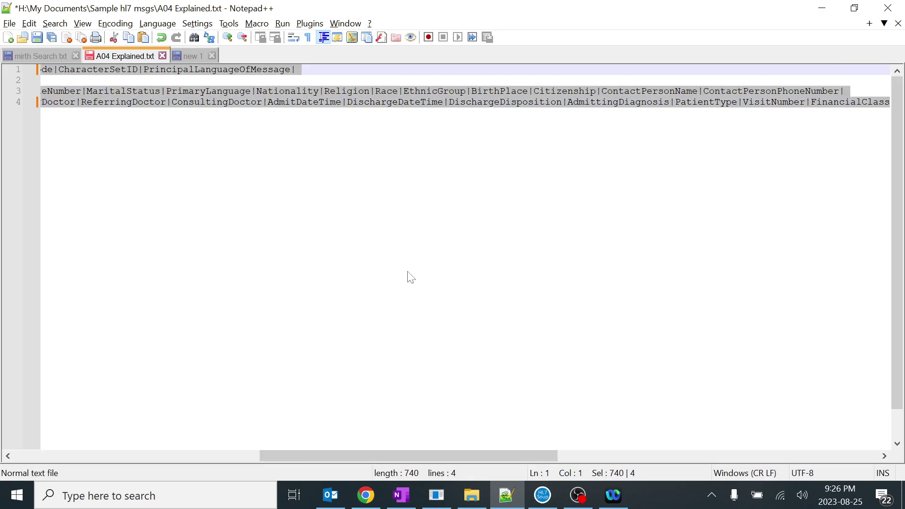
- In Mirth Connect Administrator, send the copied message to Support Testing1 with Destination 1 excluded, and open the channel's messages
{"action": "left_click", "coordinate": [444, 505]}
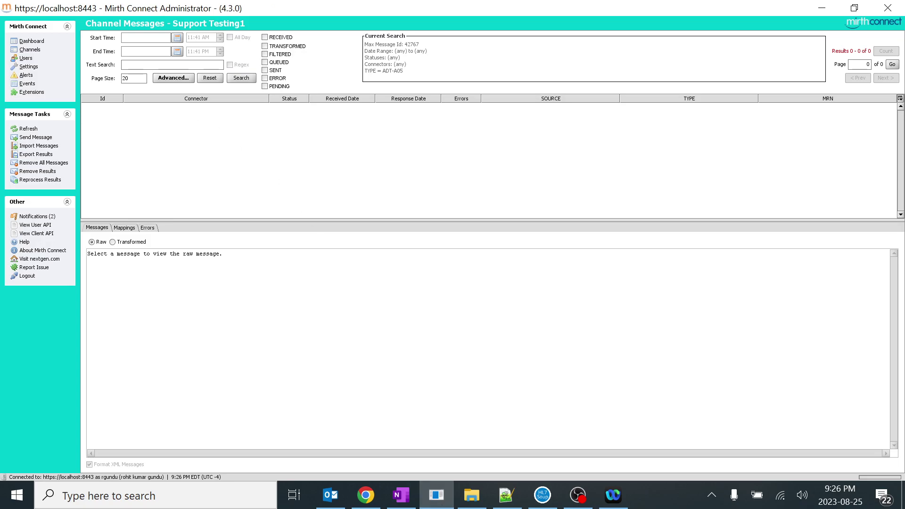
{"action": "left_click", "coordinate": [29, 42]}
{"action": "left_click", "coordinate": [221, 48]}
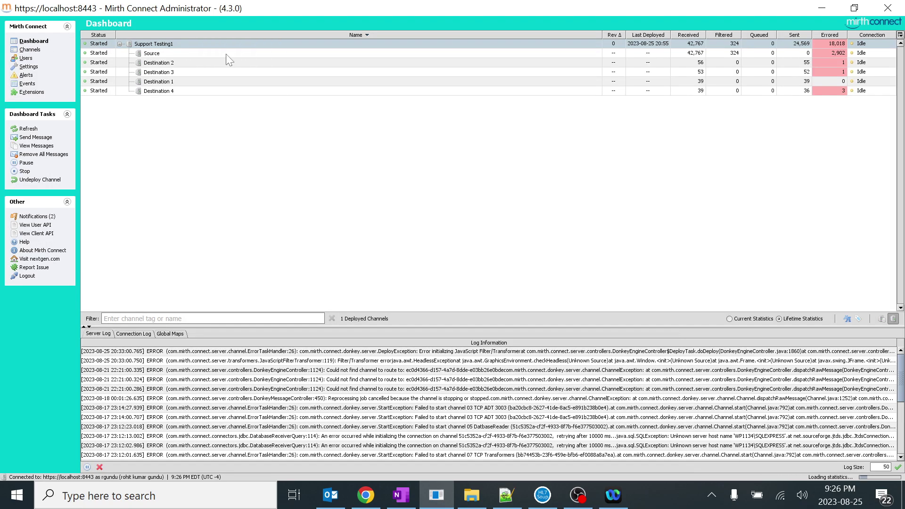
{"action": "right_click", "coordinate": [209, 43]}
{"action": "left_click", "coordinate": [231, 58]}
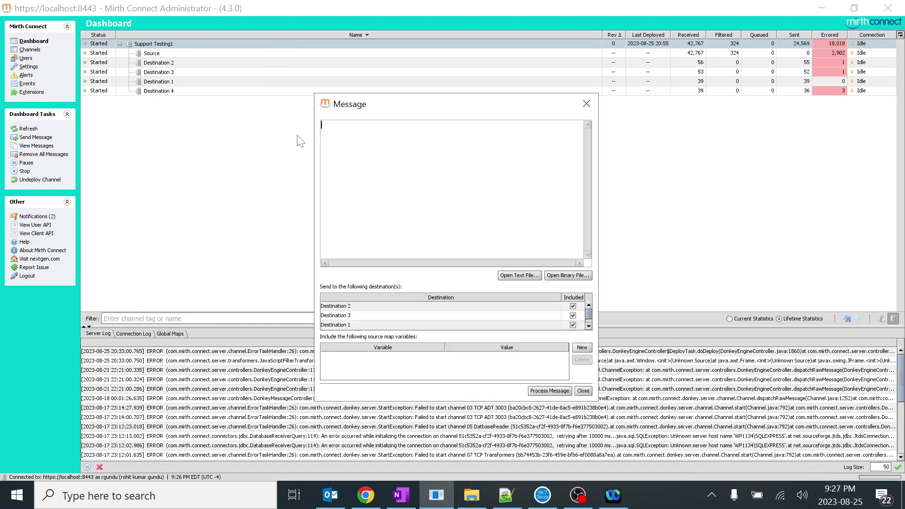
{"action": "key", "text": "ctrl+v"}
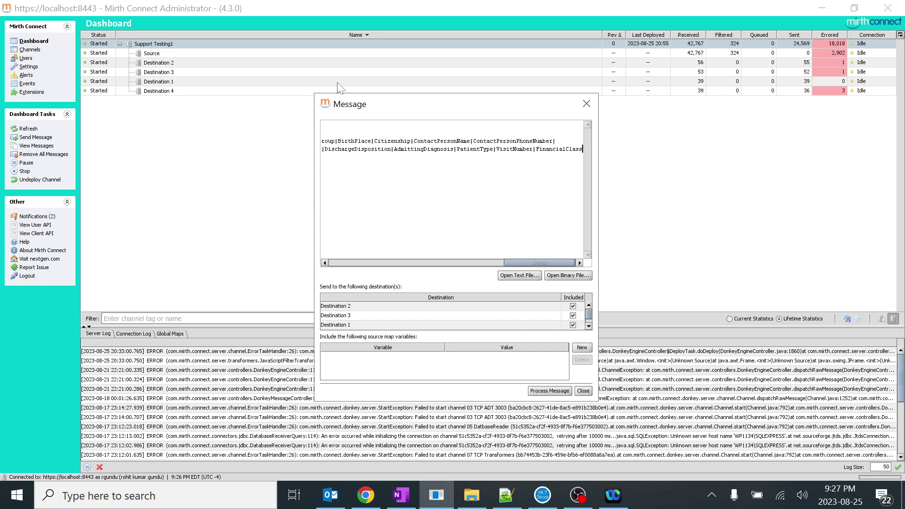
{"action": "left_click", "coordinate": [572, 325]}
{"action": "scroll", "coordinate": [583, 325], "scroll_direction": "down", "scroll_amount": 1}
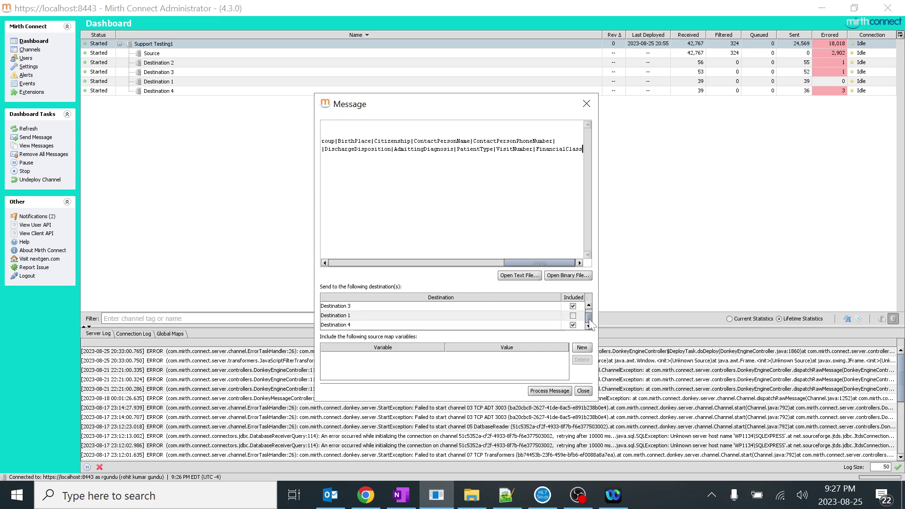
{"action": "left_click", "coordinate": [555, 392]}
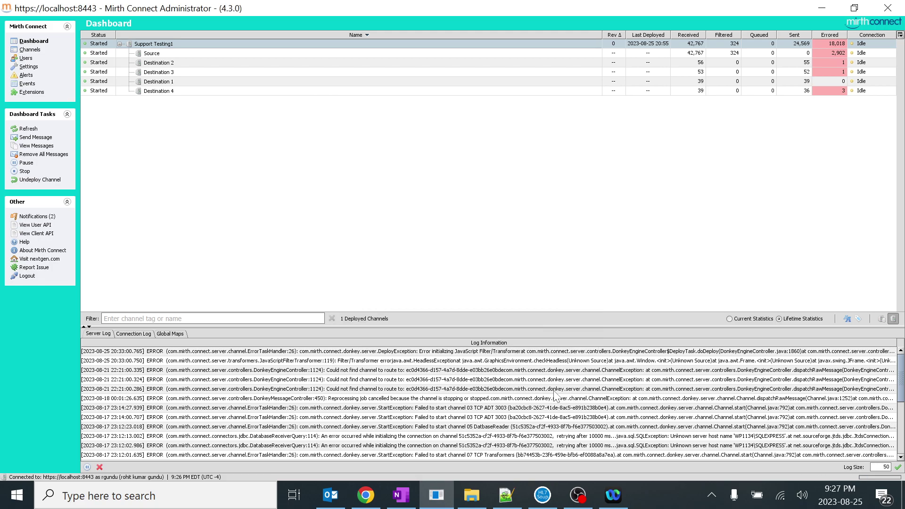
{"action": "double_click", "coordinate": [142, 44]}
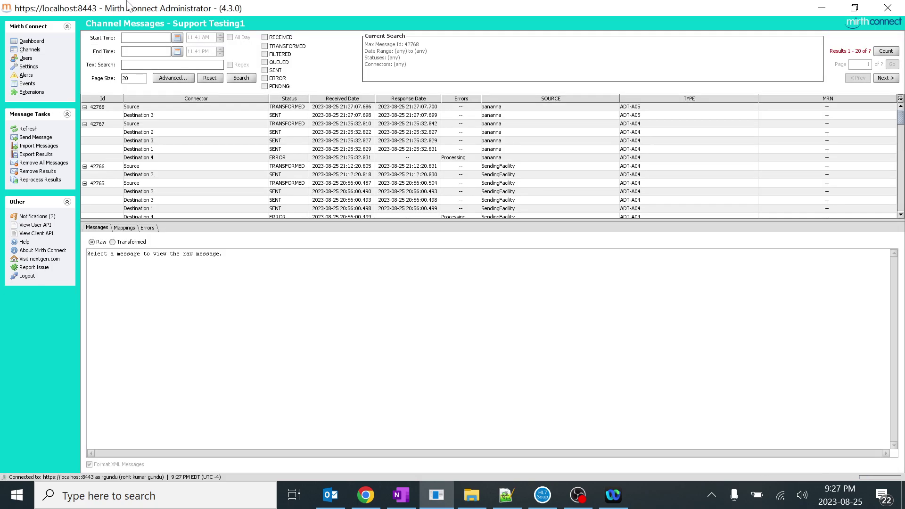
- Add a metadata condition SOURCE = ADT-A05 in the advanced search filter and run the search
{"action": "left_click", "coordinate": [165, 80]}
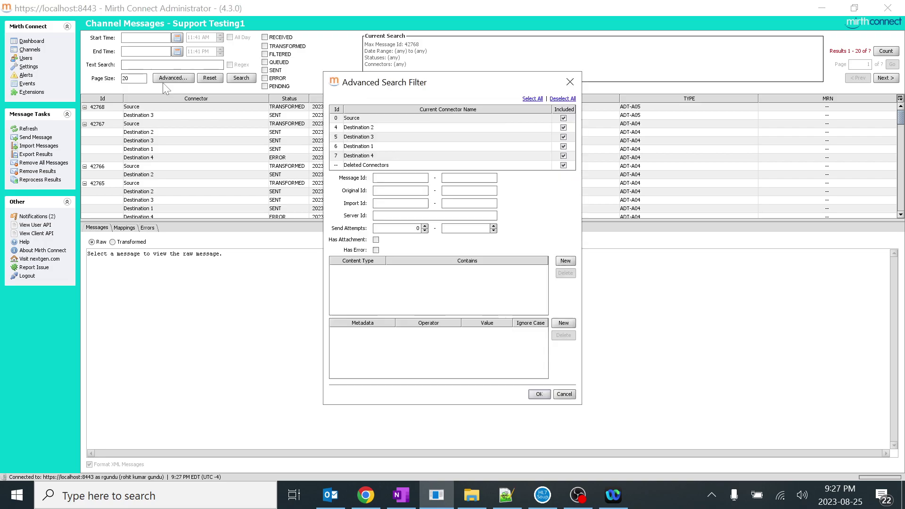
{"action": "left_click", "coordinate": [563, 322]}
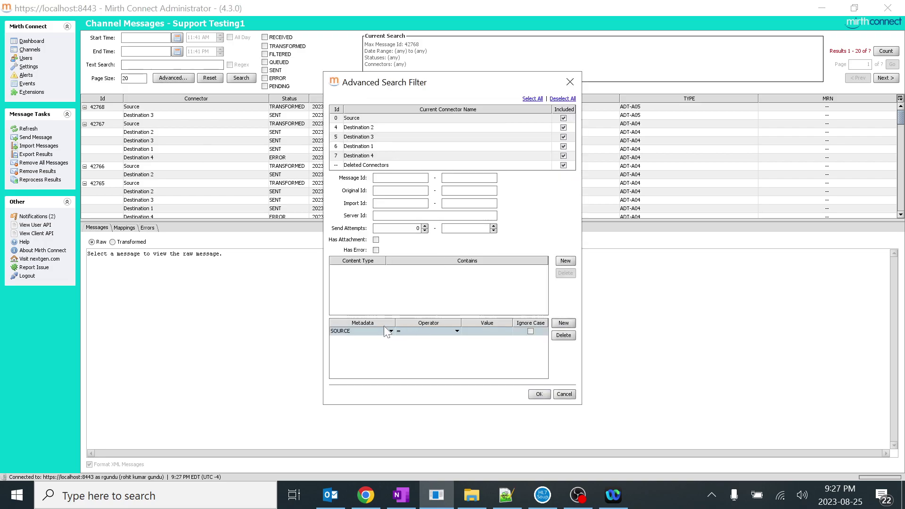
{"action": "left_click", "coordinate": [482, 330]}
{"action": "key", "text": "ctrl+v"}
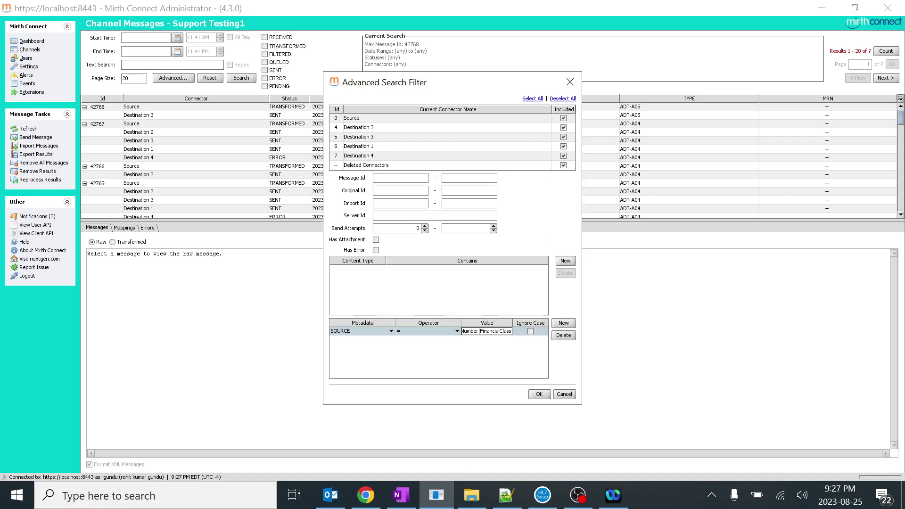
{"action": "key", "text": "ctrl+a"}
{"action": "key", "text": "BackSpace"}
{"action": "left_click", "coordinate": [538, 394]}
{"action": "left_click", "coordinate": [250, 80]}
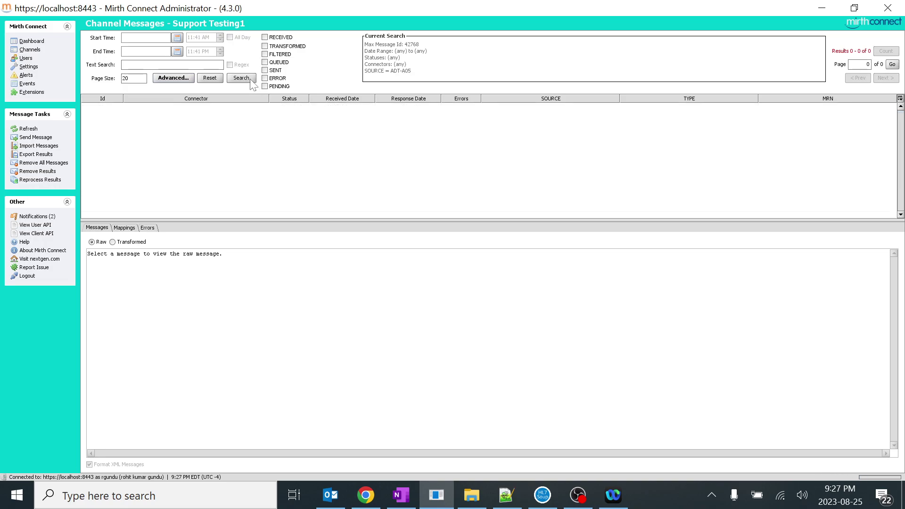
- Check the filter condition against the message type in the MSH segment of A04 Explained.txt in Notepad++, and return to Mirth Connect
{"action": "left_click", "coordinate": [173, 78]}
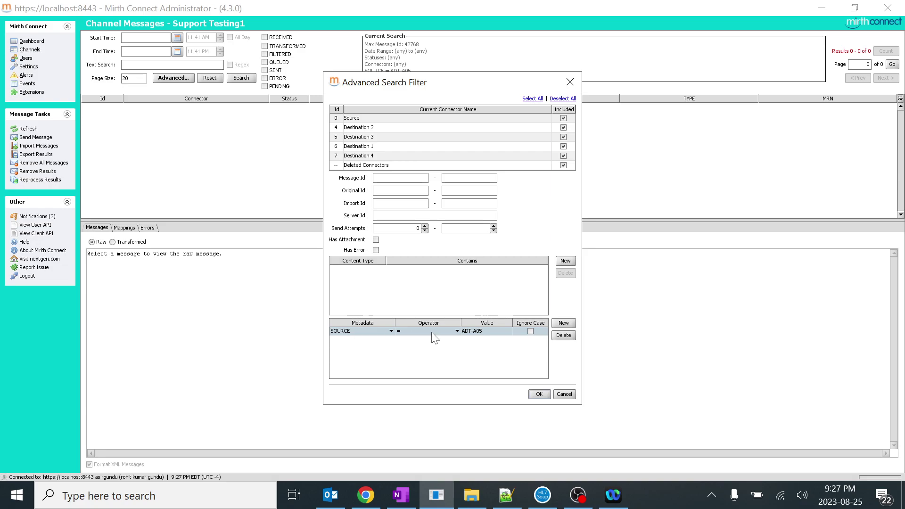
{"action": "left_click", "coordinate": [507, 495]}
{"action": "key", "text": "ctrl+End"}
{"action": "left_click_drag", "start_coordinate": [397, 456], "coordinate": [144, 455]}
{"action": "left_click_drag", "start_coordinate": [486, 70], "coordinate": [527, 69]}
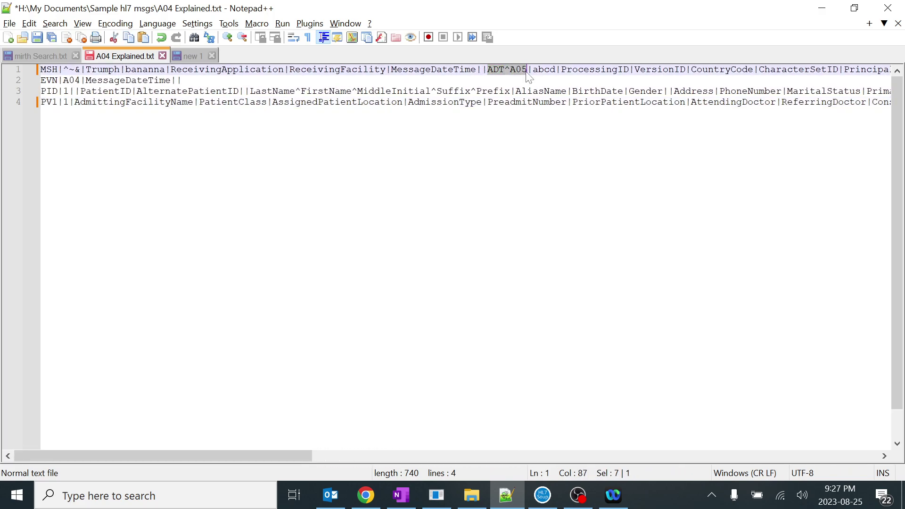
{"action": "key", "text": "alt+Tab"}
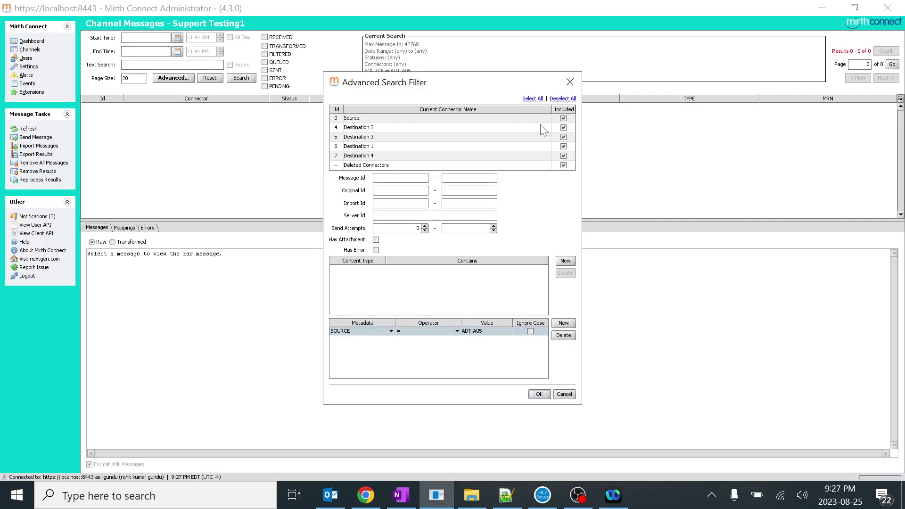
{"action": "key", "text": "Return"}
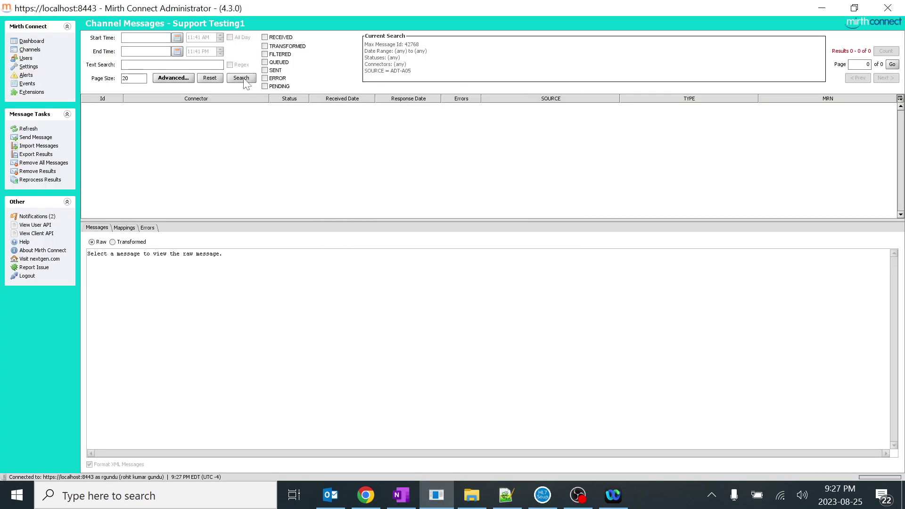
- Delete the SOURCE condition from the advanced search filter and rerun the unfiltered message search
{"action": "left_click", "coordinate": [170, 78]}
{"action": "left_click", "coordinate": [546, 332]}
{"action": "left_click", "coordinate": [563, 335]}
{"action": "left_click", "coordinate": [539, 394]}
{"action": "left_click", "coordinate": [238, 79]}
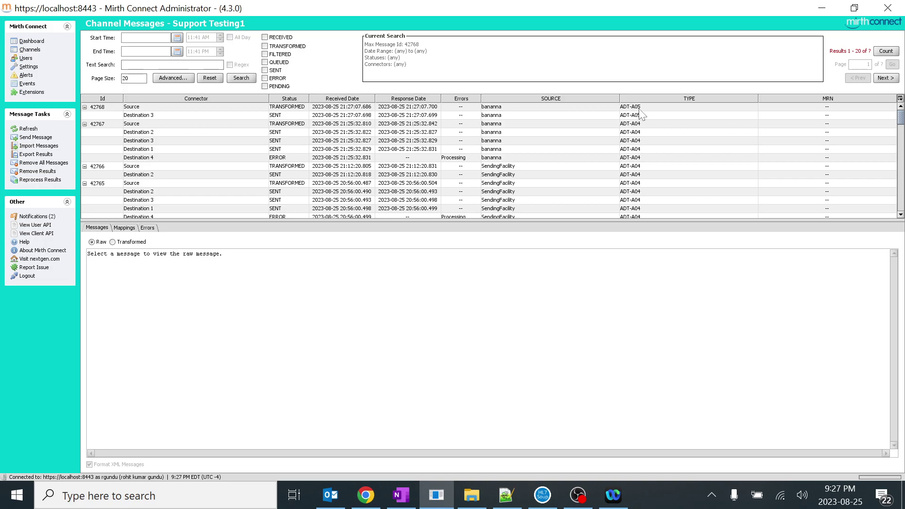
- Create a new metadata condition with SOURCE equal to ADT-A05 and search the channel messages with it
{"action": "left_click", "coordinate": [174, 78]}
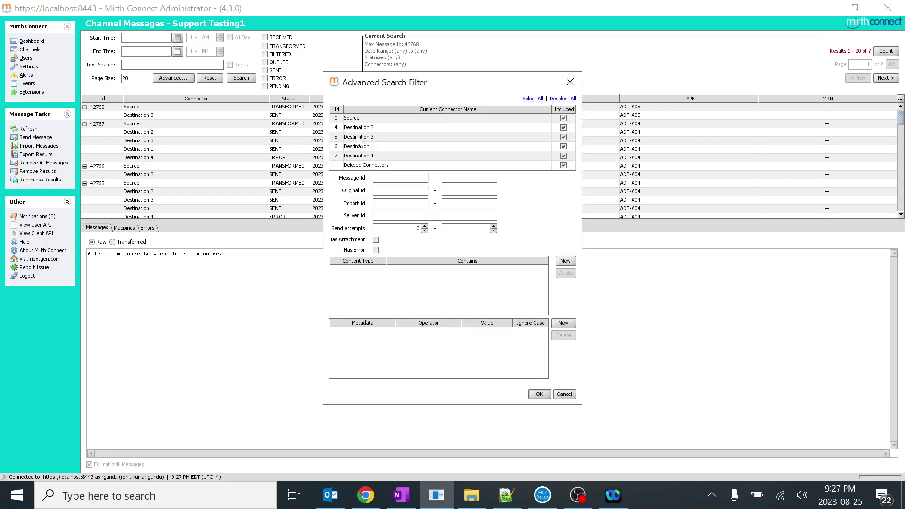
{"action": "left_click", "coordinate": [564, 324]}
{"action": "left_click", "coordinate": [486, 332]}
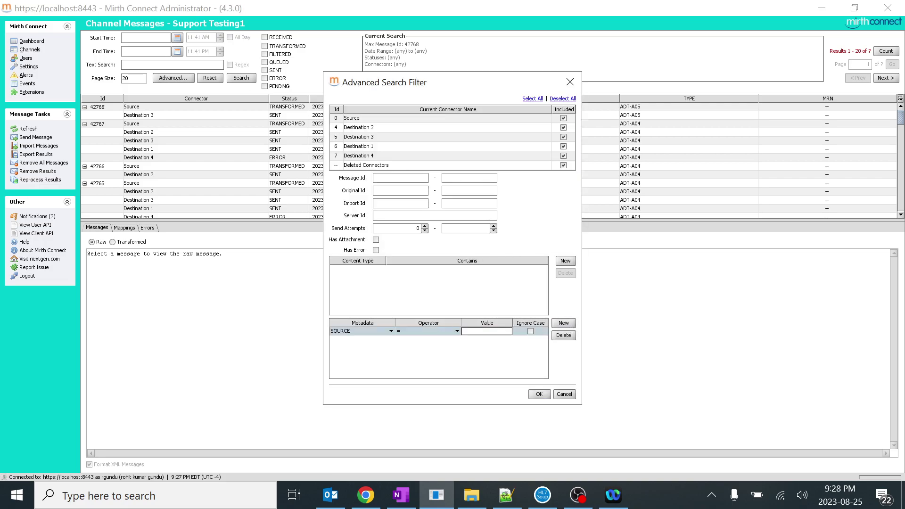
{"action": "type", "text": "ADT^A05"}
{"action": "left_click", "coordinate": [539, 394]}
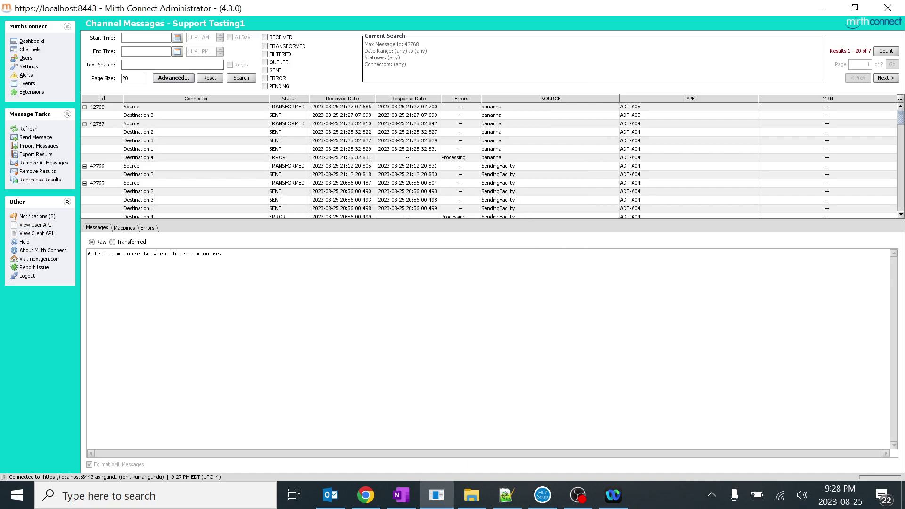
{"action": "left_click", "coordinate": [241, 78]}
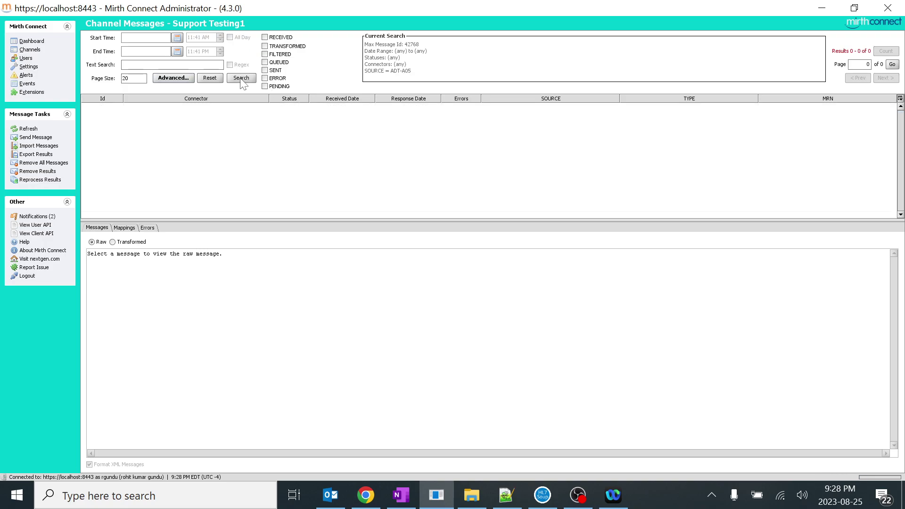
- Change the SOURCE condition's operator to CONTAINS and its value to A05, and run the search
{"action": "left_click", "coordinate": [163, 79]}
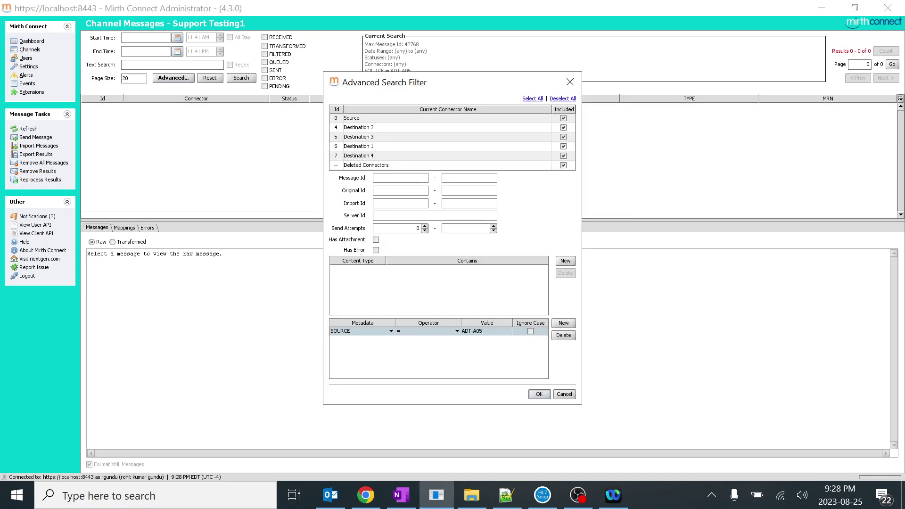
{"action": "left_click", "coordinate": [444, 332]}
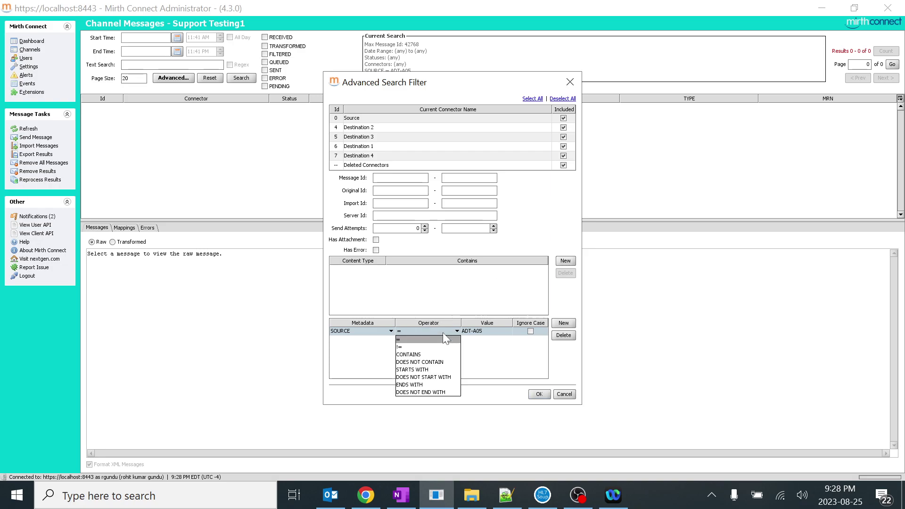
{"action": "left_click", "coordinate": [439, 354]}
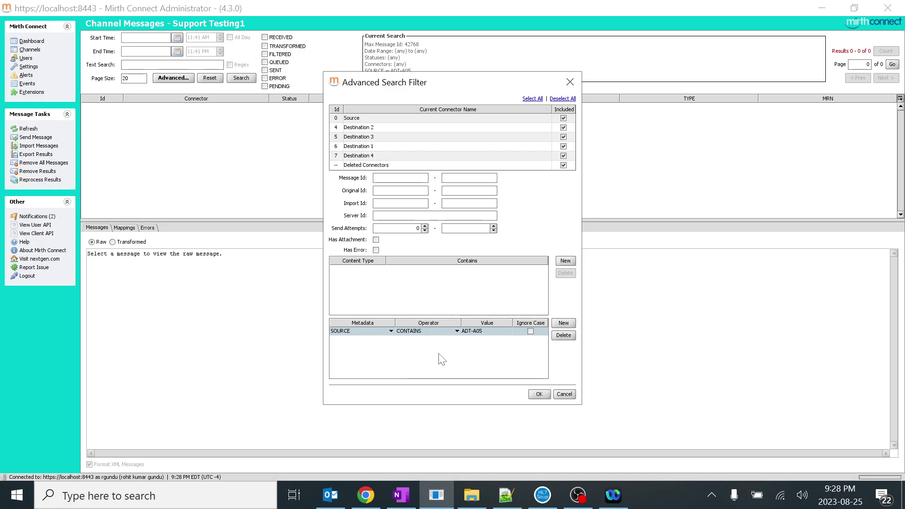
{"action": "double_click", "coordinate": [479, 332]}
{"action": "key", "text": "Left"}
{"action": "key", "text": "Left"}
{"action": "key", "text": "Left"}
{"action": "key", "text": "BackSpace"}
{"action": "key", "text": "BackSpace"}
{"action": "key", "text": "BackSpace"}
{"action": "key", "text": "BackSpace"}
{"action": "key", "text": "Return"}
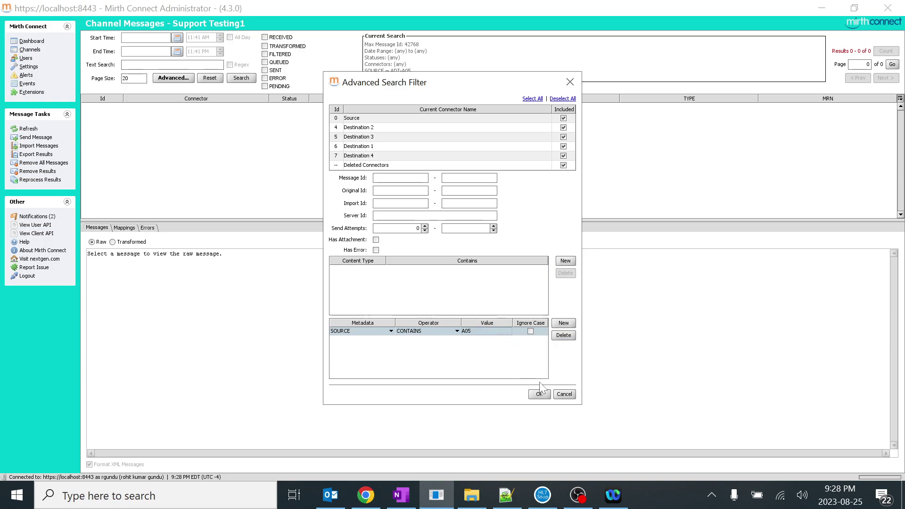
{"action": "left_click", "coordinate": [539, 394]}
{"action": "left_click", "coordinate": [242, 79]}
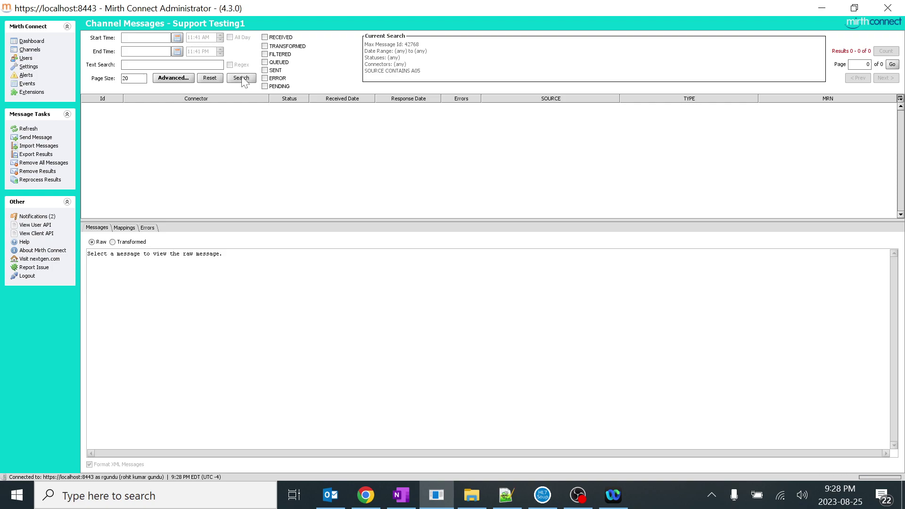
- Clear the old filter, search the channel messages with a new metadata condition TYPE equal to ADT-A05, and display the Destination 3 result's message
{"action": "left_click", "coordinate": [242, 78]}
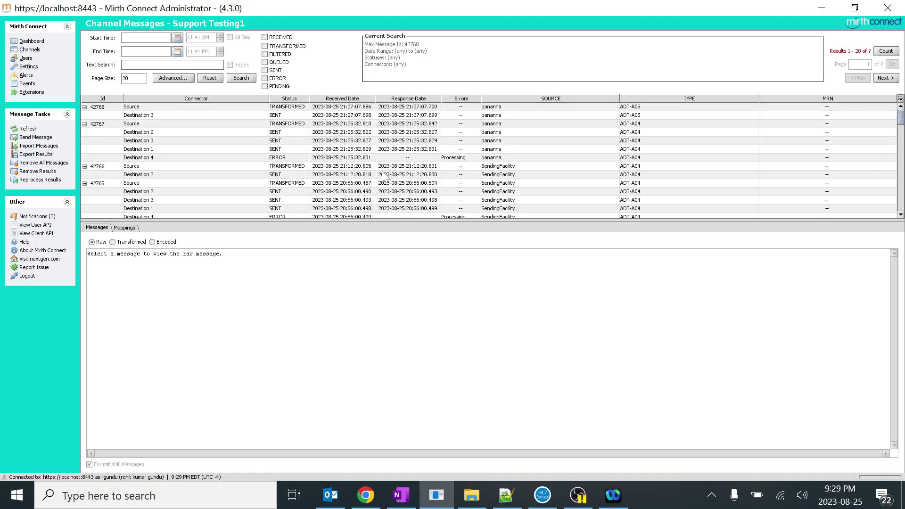
{"action": "left_click", "coordinate": [173, 78]}
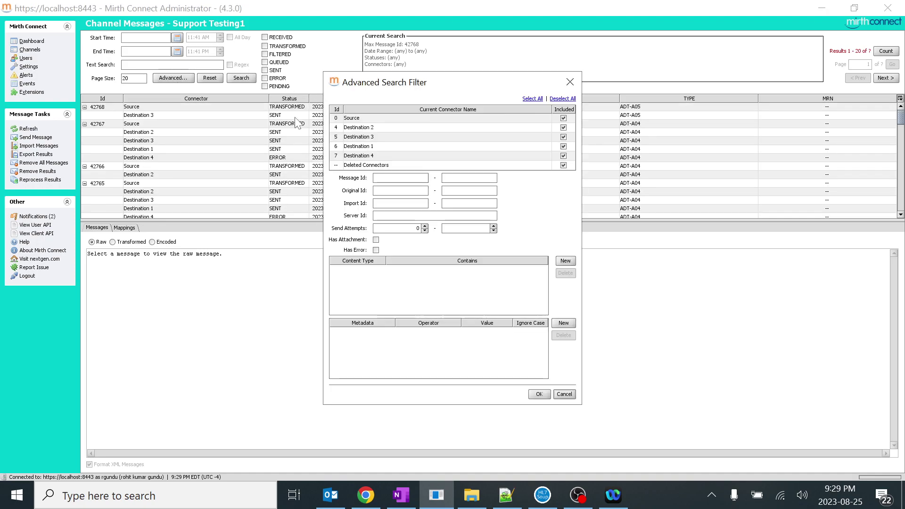
{"action": "left_click", "coordinate": [564, 322]}
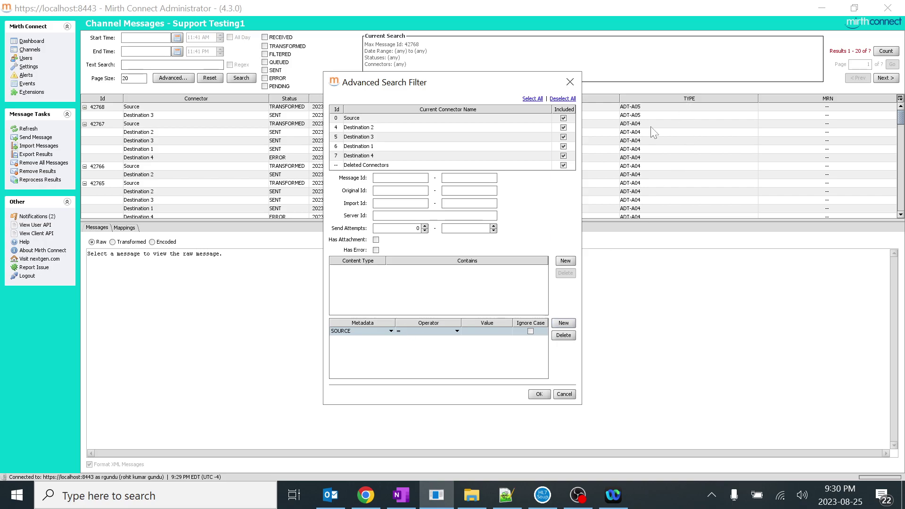
{"action": "left_click", "coordinate": [390, 331]}
{"action": "left_click", "coordinate": [358, 347]}
{"action": "left_click", "coordinate": [473, 332]}
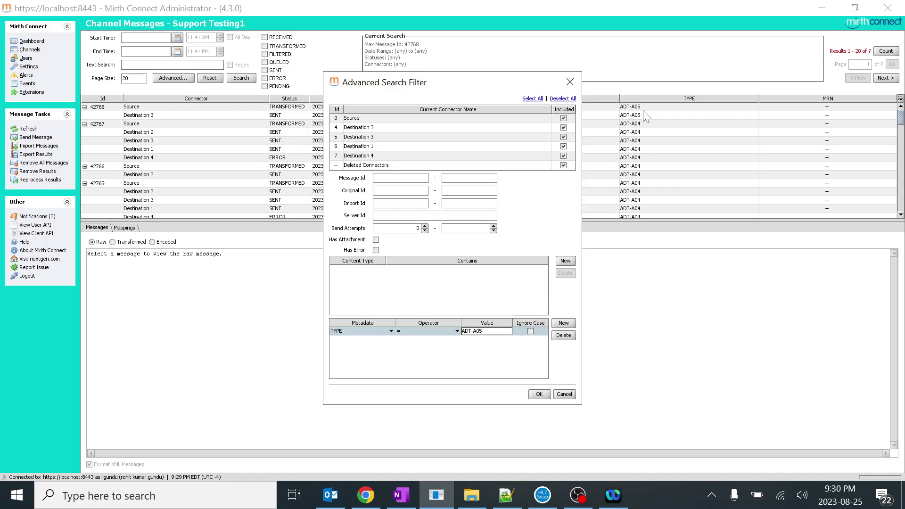
{"action": "left_click", "coordinate": [539, 394]}
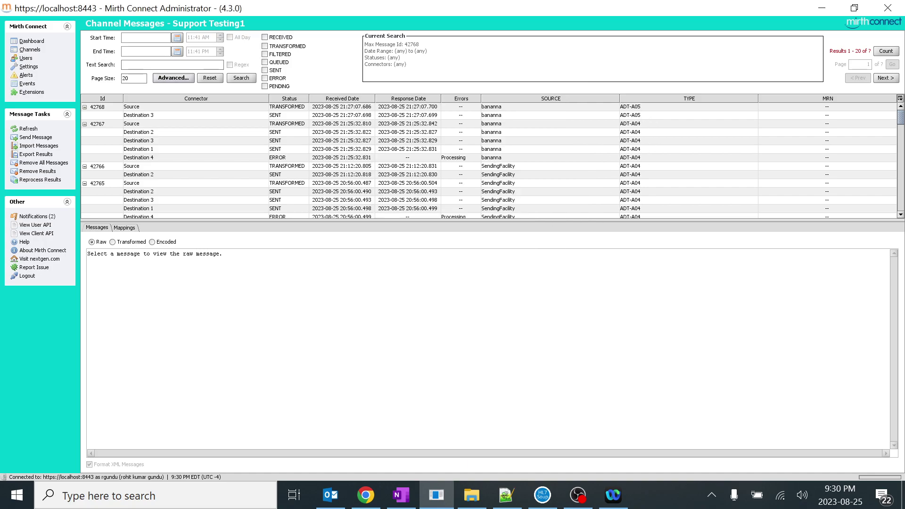
{"action": "left_click", "coordinate": [252, 79]}
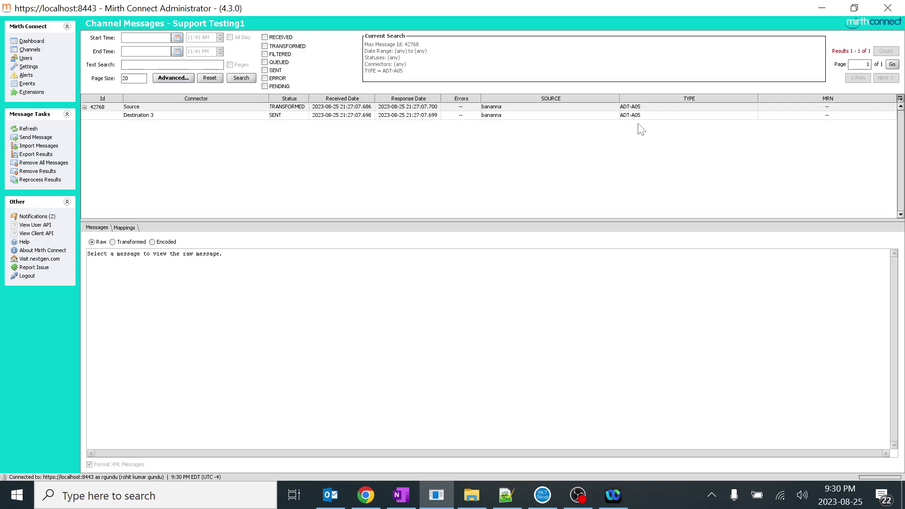
{"action": "left_click", "coordinate": [633, 110]}
{"action": "left_click", "coordinate": [633, 116]}
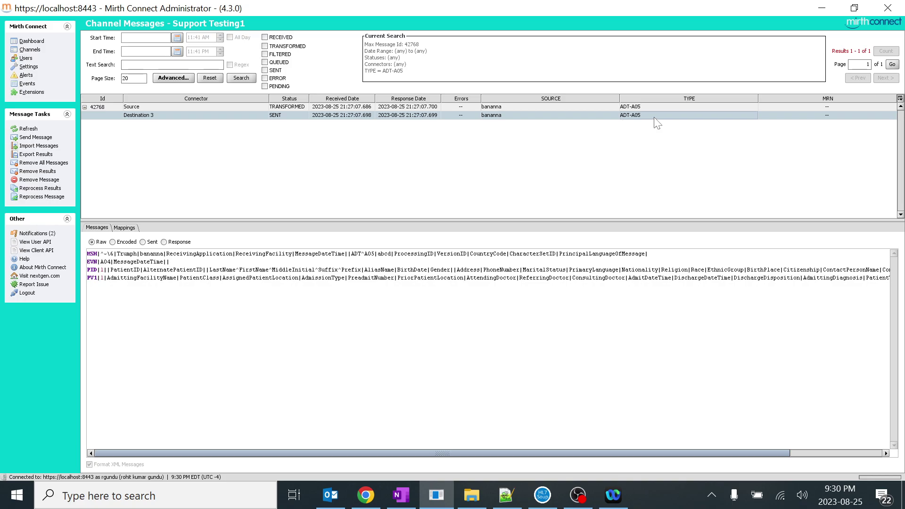
- Change the TYPE condition's operator to CONTAINS and its value to A05, and run the search
{"action": "left_click", "coordinate": [173, 78]}
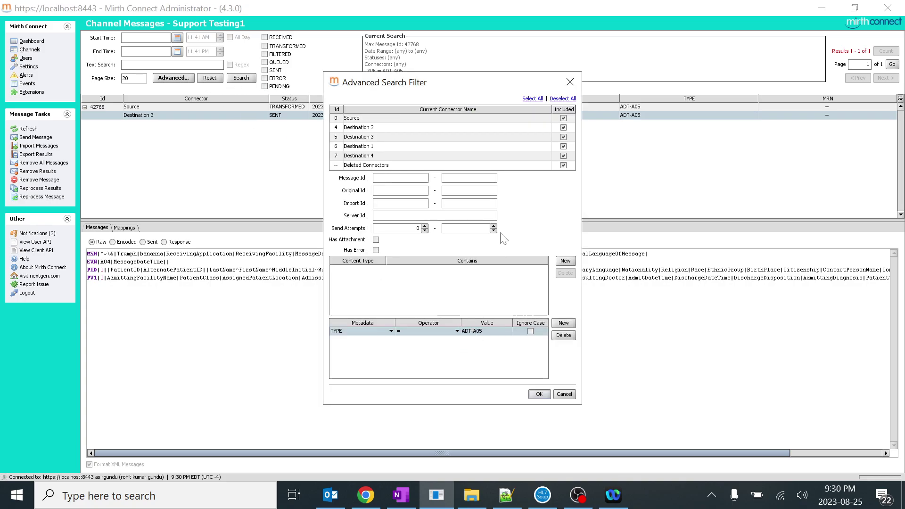
{"action": "left_click", "coordinate": [446, 333]}
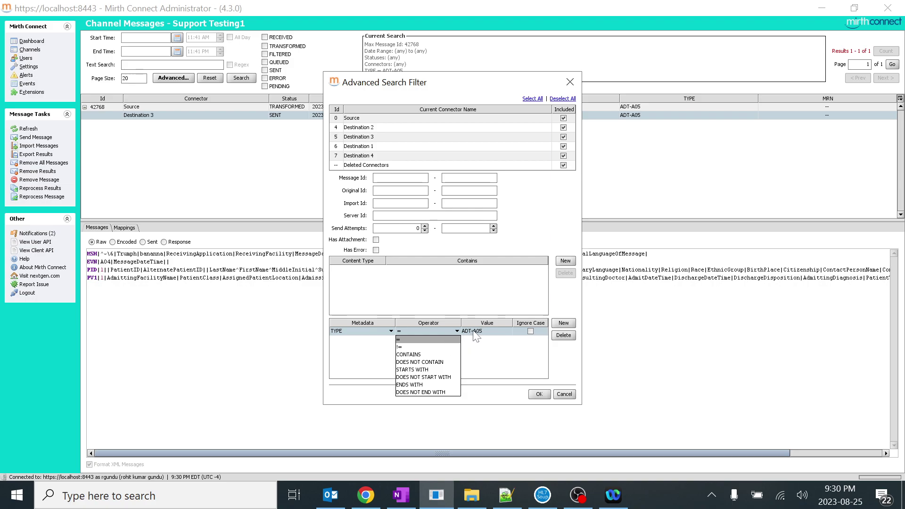
{"action": "left_click", "coordinate": [409, 355]}
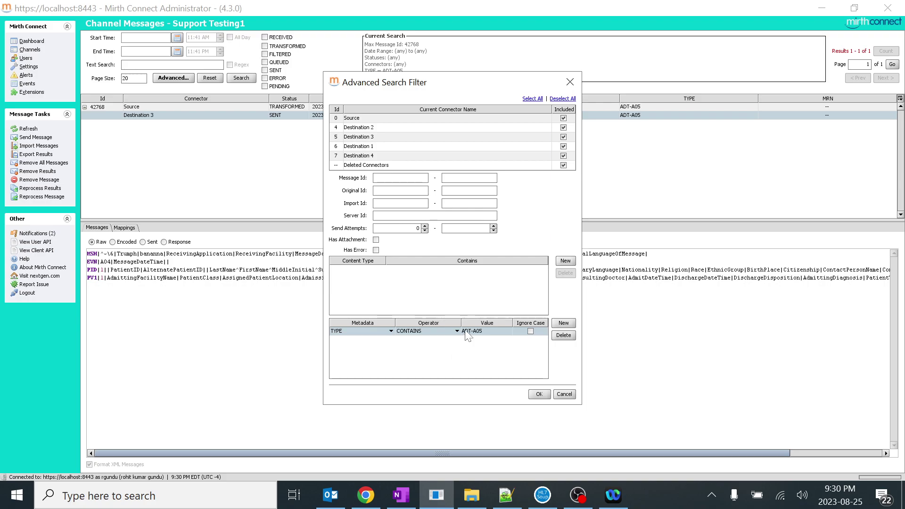
{"action": "double_click", "coordinate": [472, 331]}
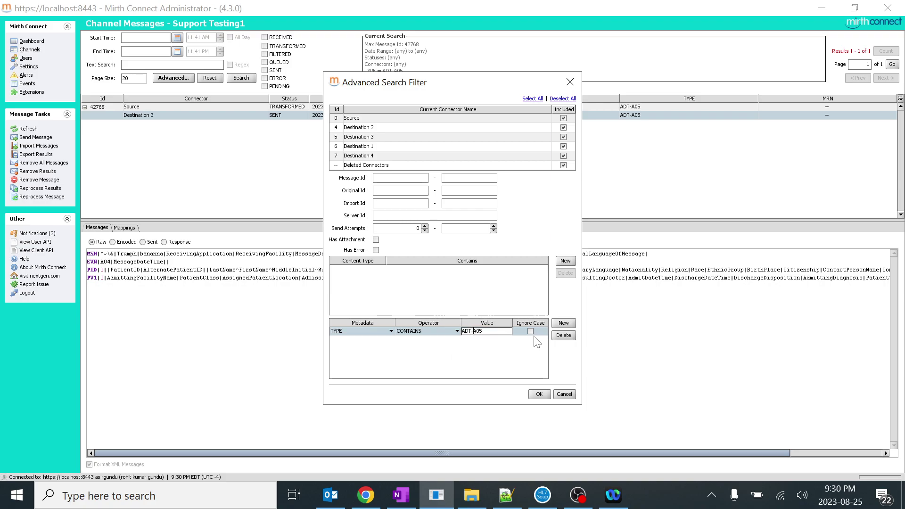
{"action": "key", "text": "BackSpace"}
{"action": "left_click", "coordinate": [547, 395]}
{"action": "left_click", "coordinate": [250, 78]}
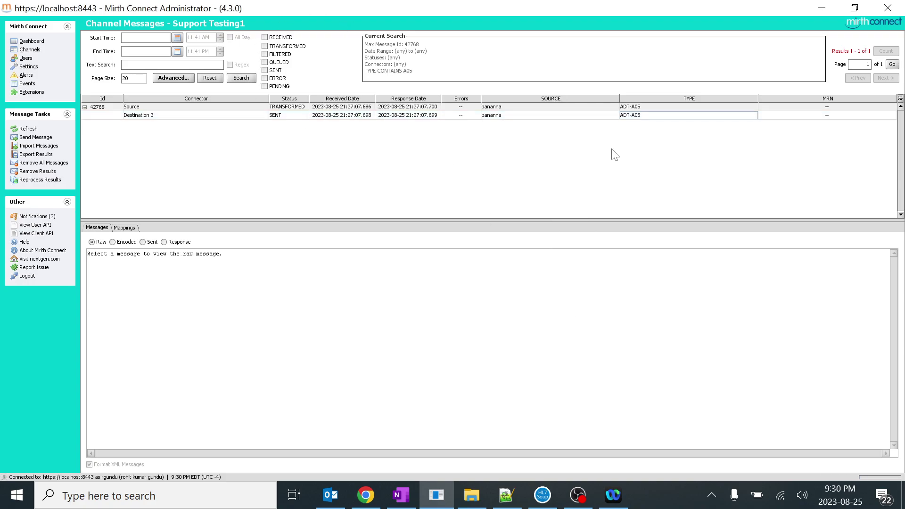
- Reopen the Support Testing1 messages from the dashboard and search them with a new metadata condition TYPE CONTAINS A05
{"action": "left_click", "coordinate": [31, 41]}
{"action": "double_click", "coordinate": [144, 47]}
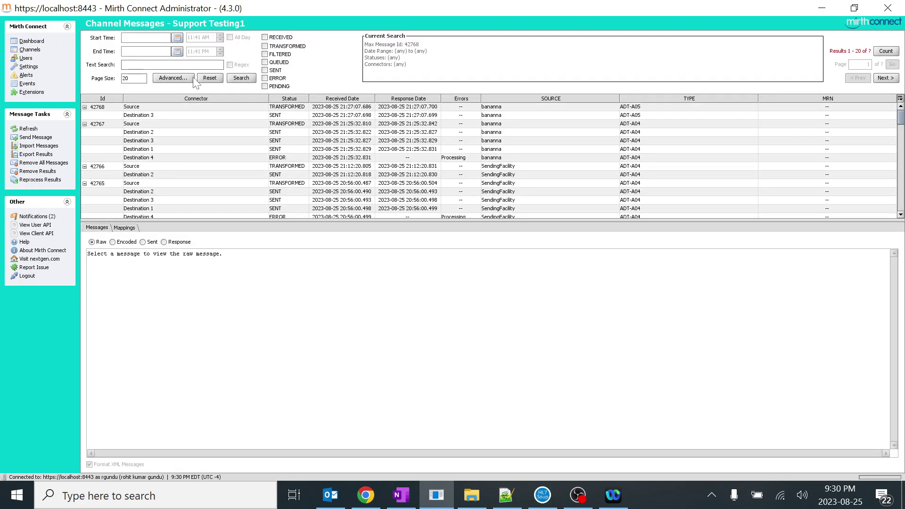
{"action": "left_click", "coordinate": [190, 79]}
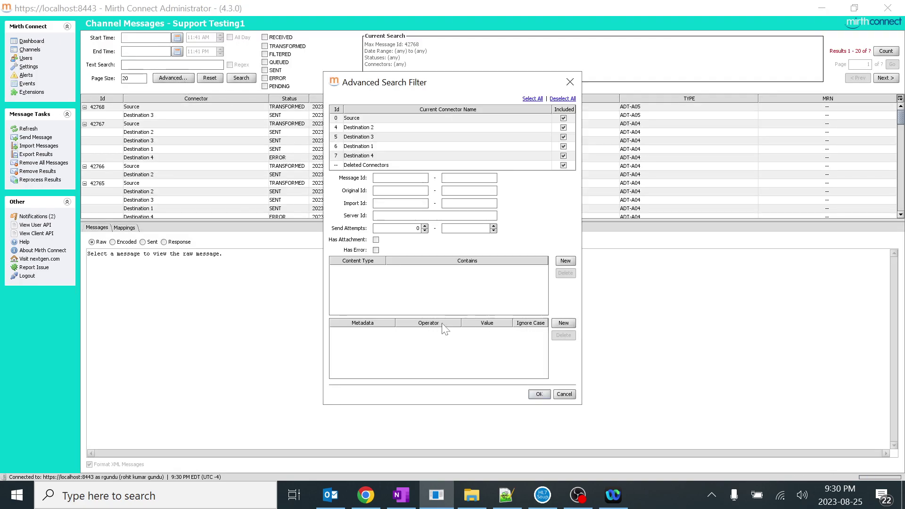
{"action": "left_click", "coordinate": [564, 323]}
{"action": "left_click", "coordinate": [389, 331]}
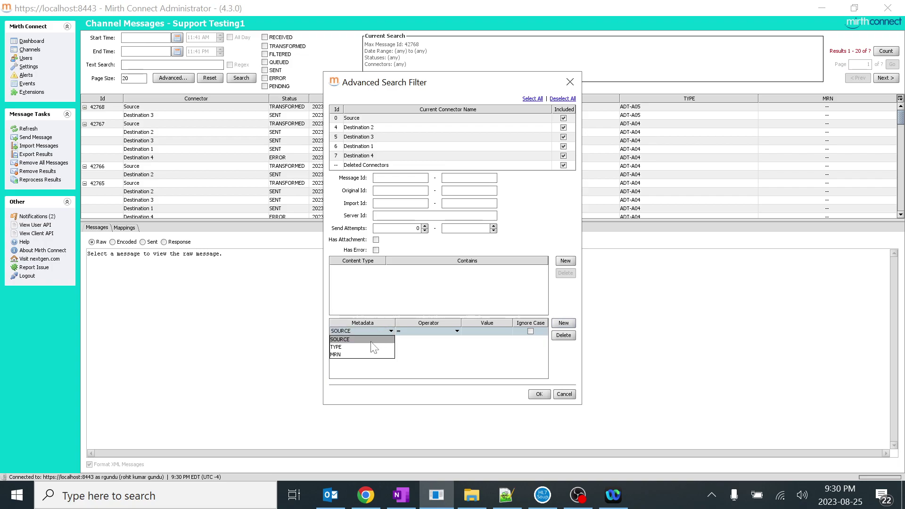
{"action": "left_click", "coordinate": [375, 348]}
{"action": "left_click", "coordinate": [455, 332]}
{"action": "left_click", "coordinate": [422, 358]}
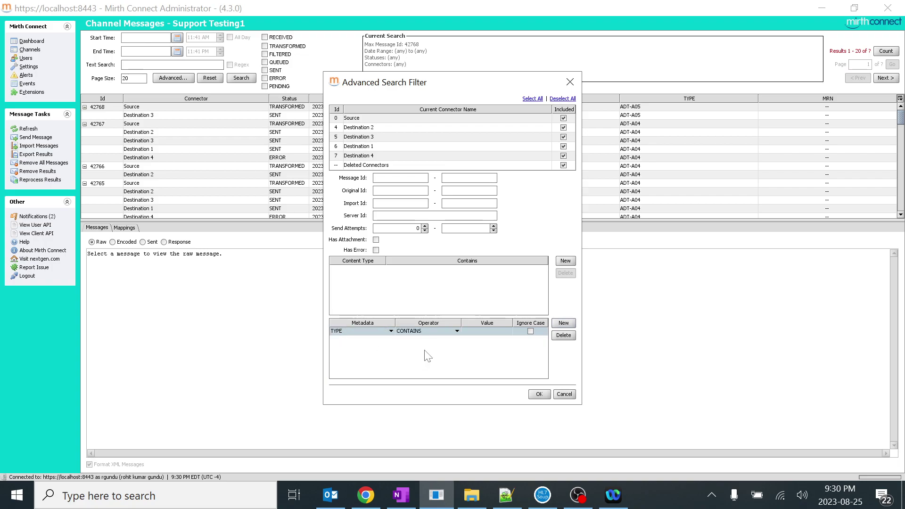
{"action": "double_click", "coordinate": [485, 332]}
{"action": "type", "text": "A05"}
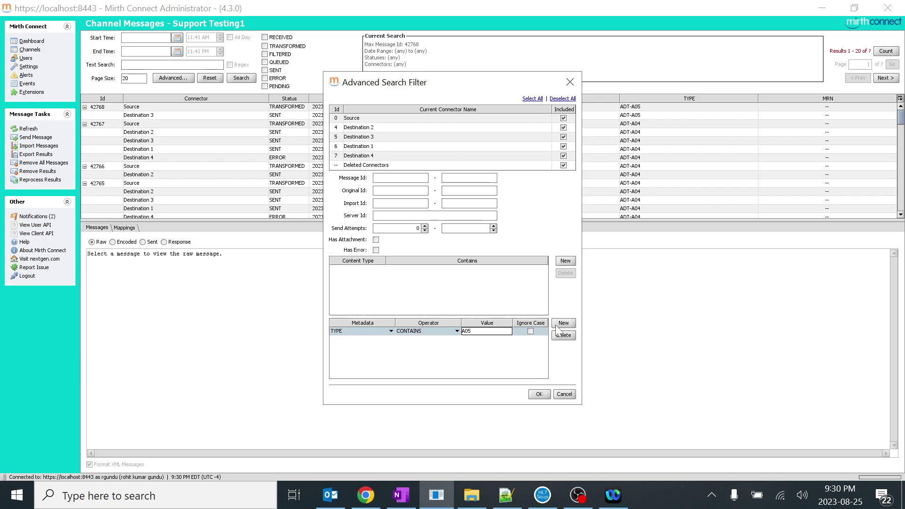
{"action": "left_click", "coordinate": [539, 394]}
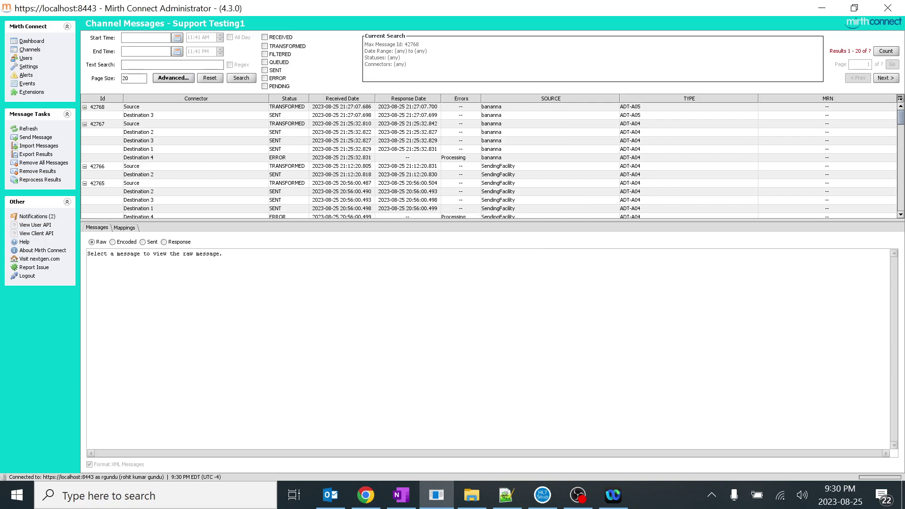
{"action": "left_click", "coordinate": [241, 78]}
- Change the TYPE condition's value to lowercase a05 and rerun the message search
{"action": "left_click", "coordinate": [185, 77]}
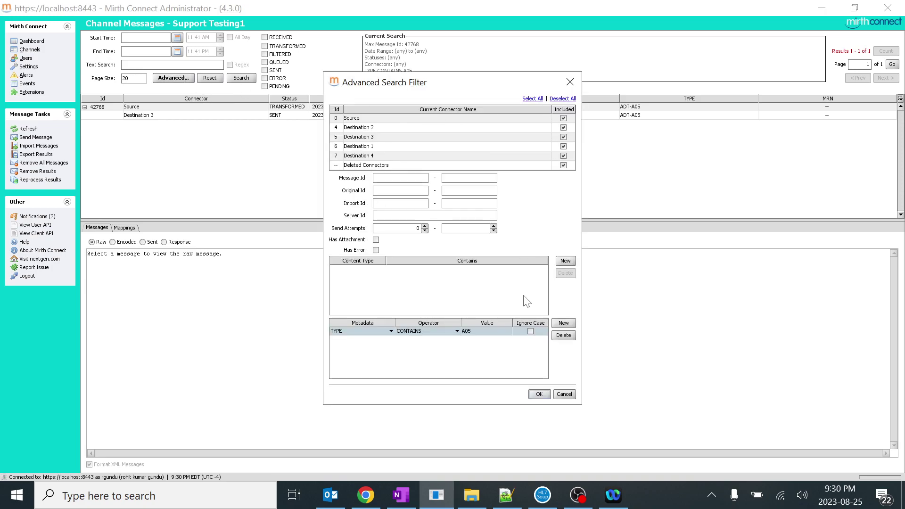
{"action": "double_click", "coordinate": [488, 331]}
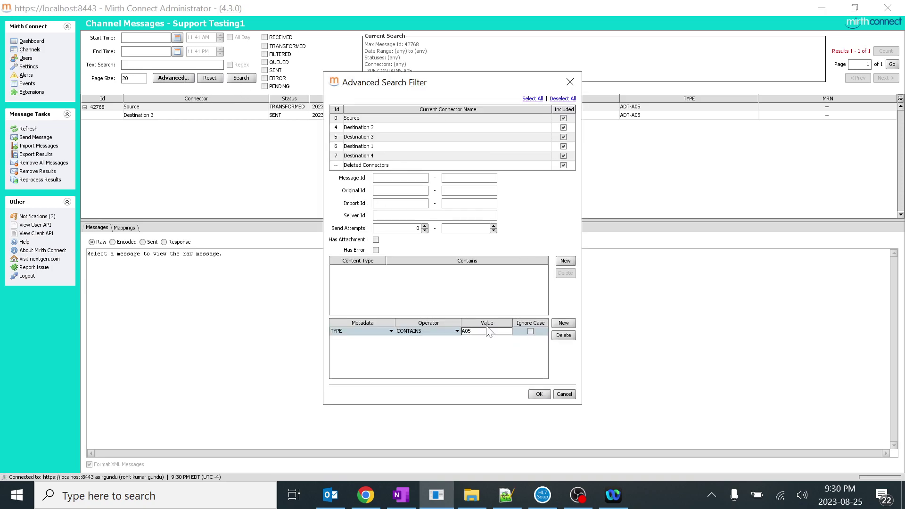
{"action": "key", "text": "Left"}
{"action": "key", "text": "Left"}
{"action": "left_click", "coordinate": [544, 394]}
{"action": "left_click", "coordinate": [241, 78]}
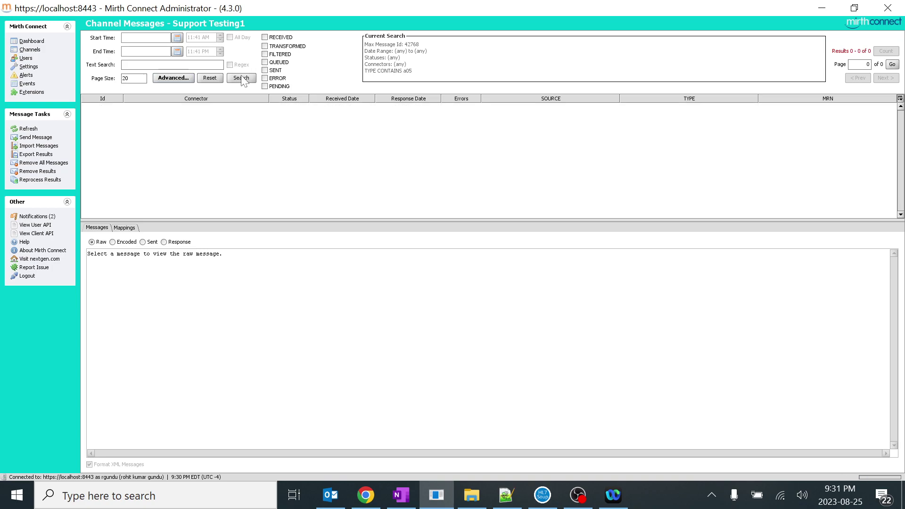
- Enable Ignore Case for the TYPE CONTAINS a05 condition and rerun the message search
{"action": "left_click", "coordinate": [189, 78]}
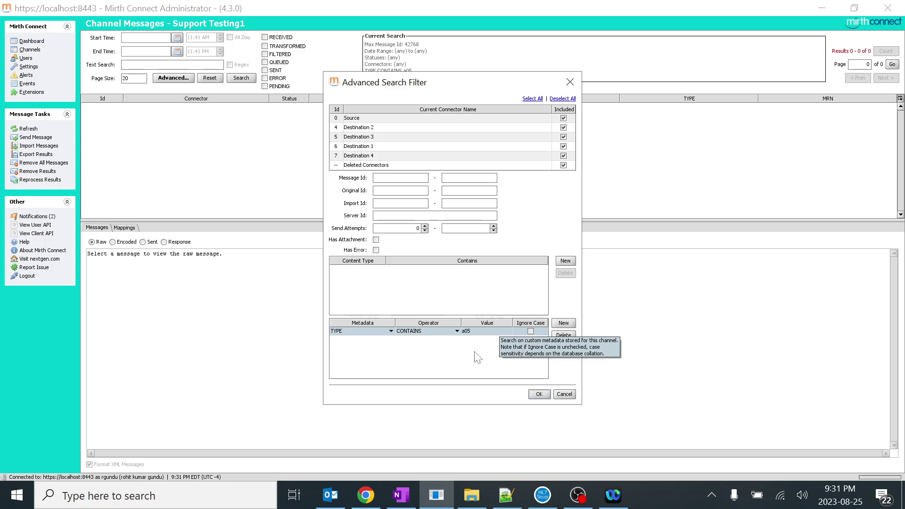
{"action": "left_click", "coordinate": [531, 331]}
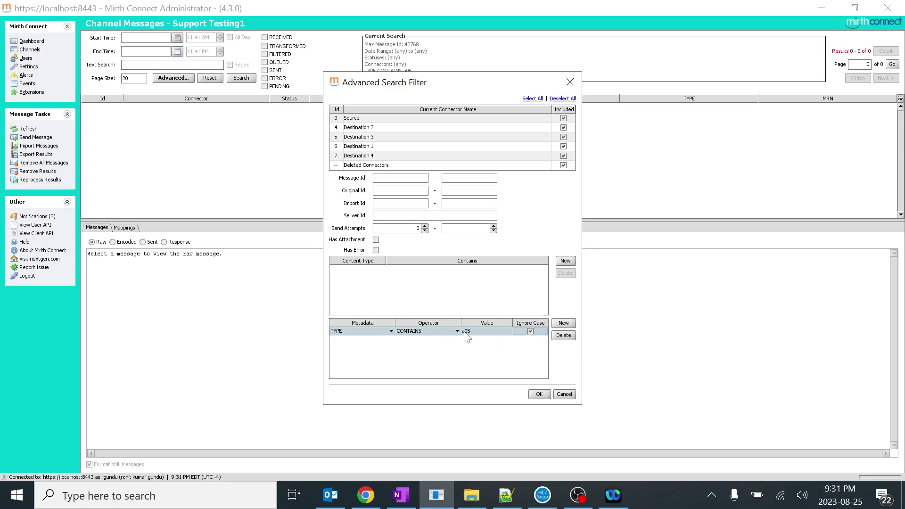
{"action": "left_click", "coordinate": [539, 395]}
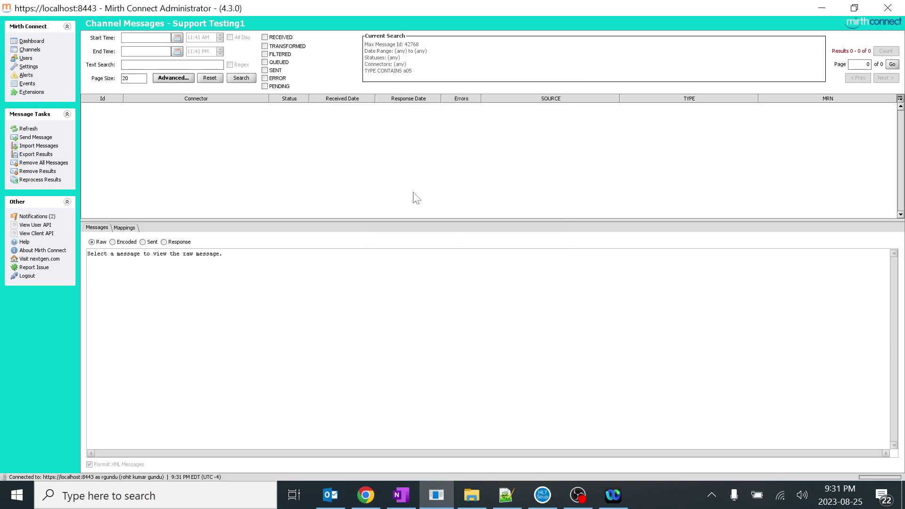
{"action": "left_click", "coordinate": [239, 79]}
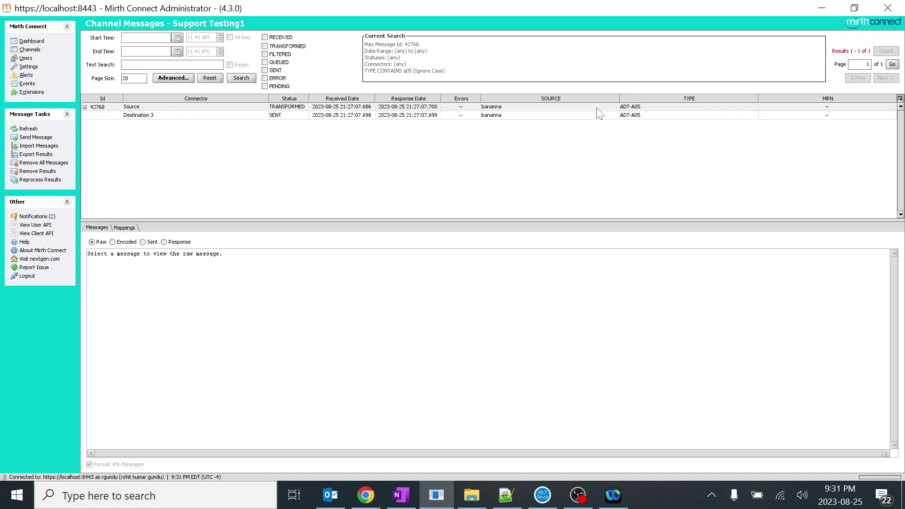
- Review the available metadata fields and operators for the TYPE condition, and close the advanced search filter without applying changes
{"action": "left_click", "coordinate": [179, 78]}
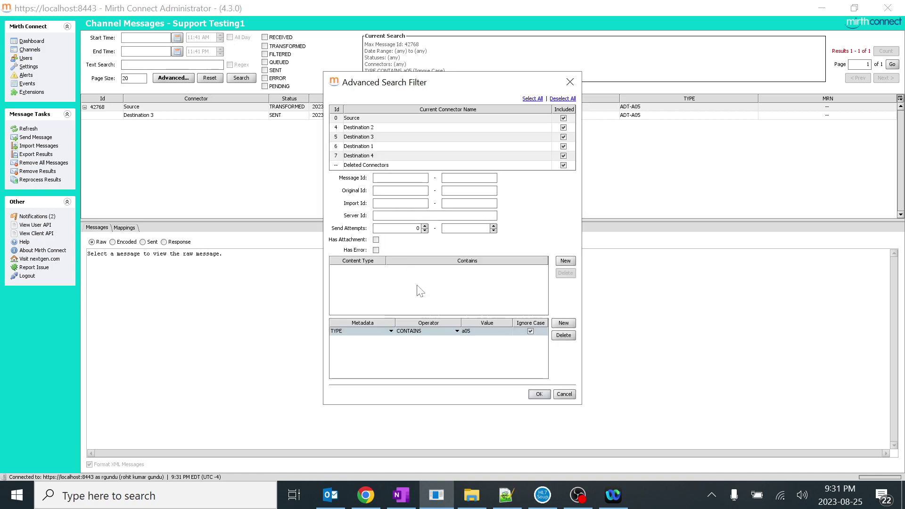
{"action": "left_click", "coordinate": [372, 330]}
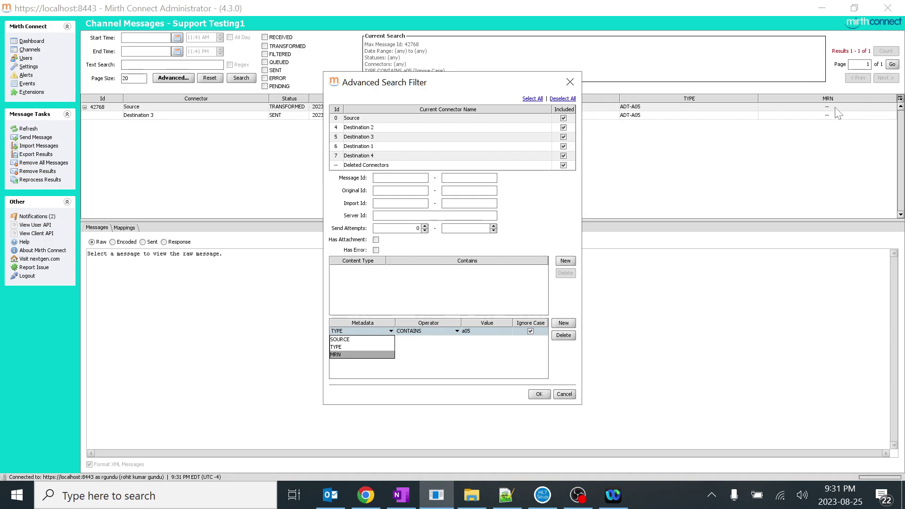
{"action": "left_click", "coordinate": [371, 347]}
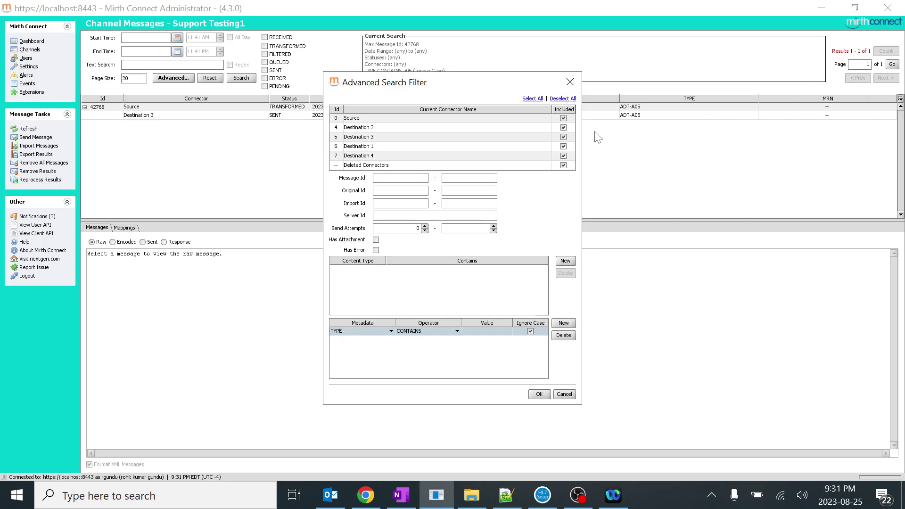
{"action": "left_click", "coordinate": [437, 332]}
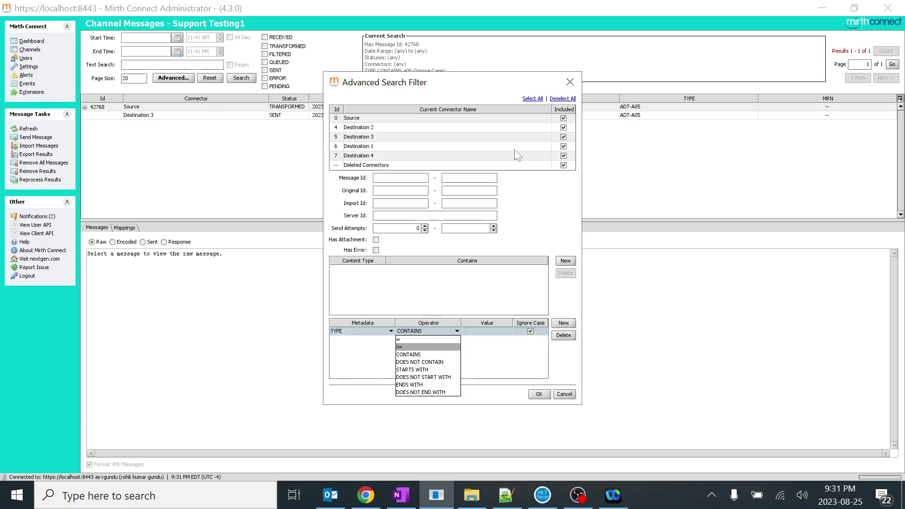
{"action": "left_click", "coordinate": [569, 83]}
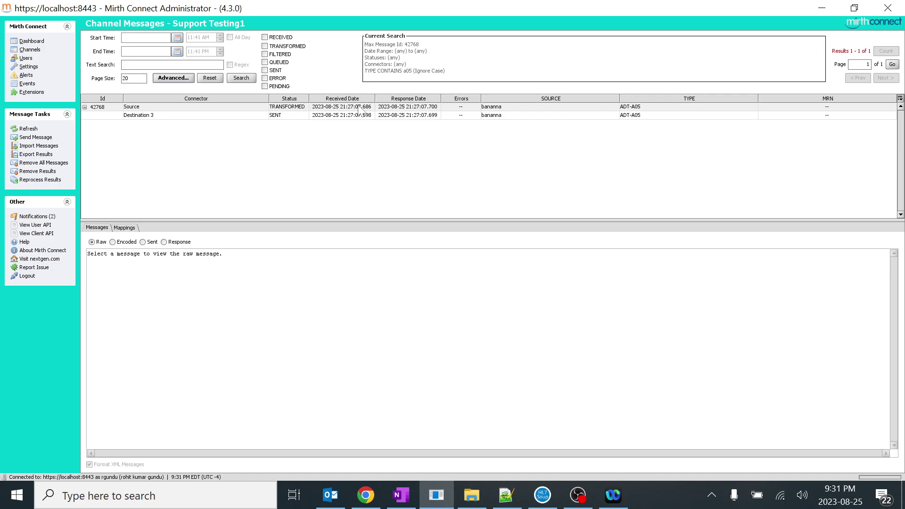